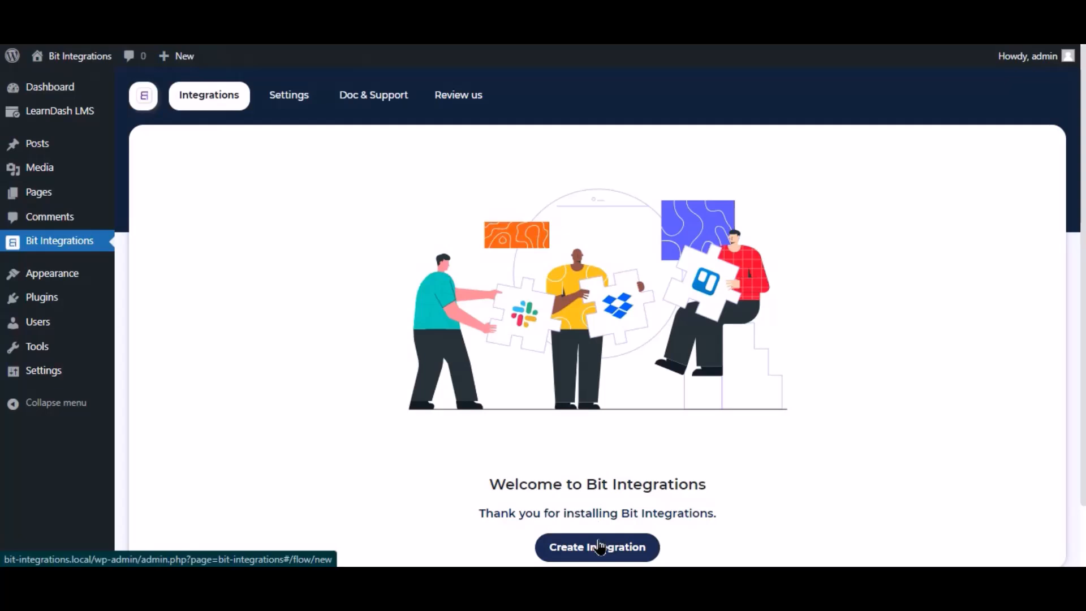
Start a new integration and choose LearnDash LMS as the trigger by searching for it
left_click(632, 547)
type("ler")
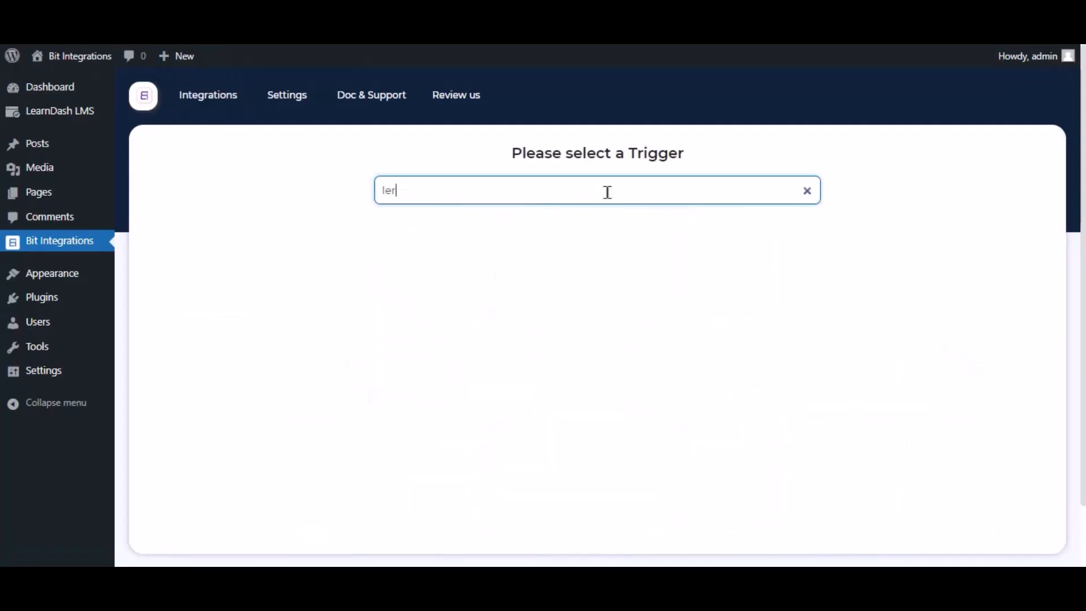
key("BackSpace")
type("ar")
left_click(608, 232)
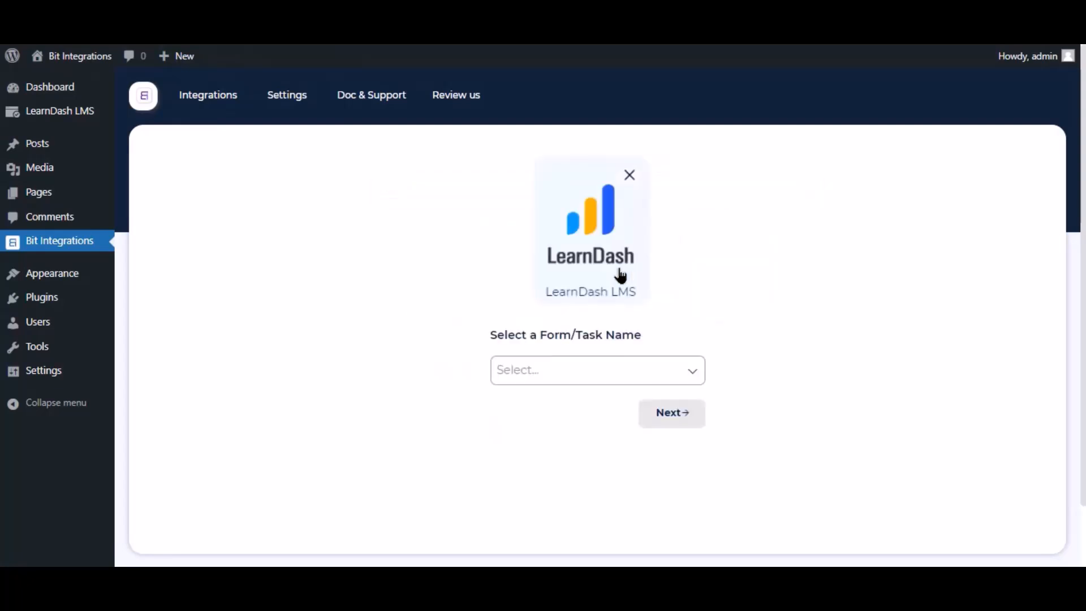
Choose a LearnDash trigger task and continue to the action selection
left_click(580, 376)
left_click(567, 401)
left_click(744, 386)
left_click(543, 435)
left_click(547, 315)
left_click(683, 479)
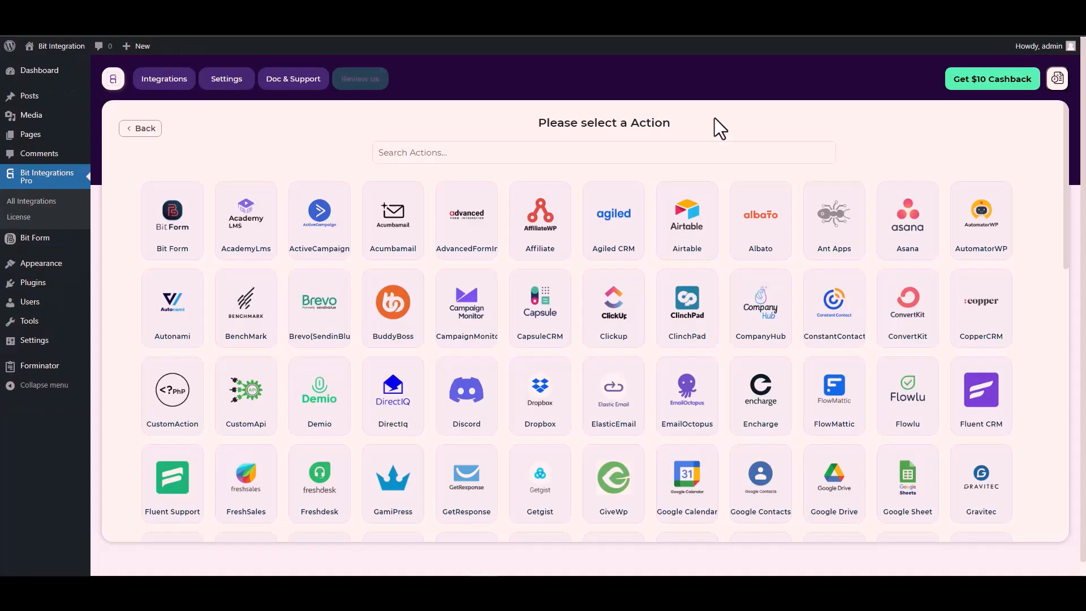
Search the actions for "cus" and pick CustomApi
left_click(664, 150)
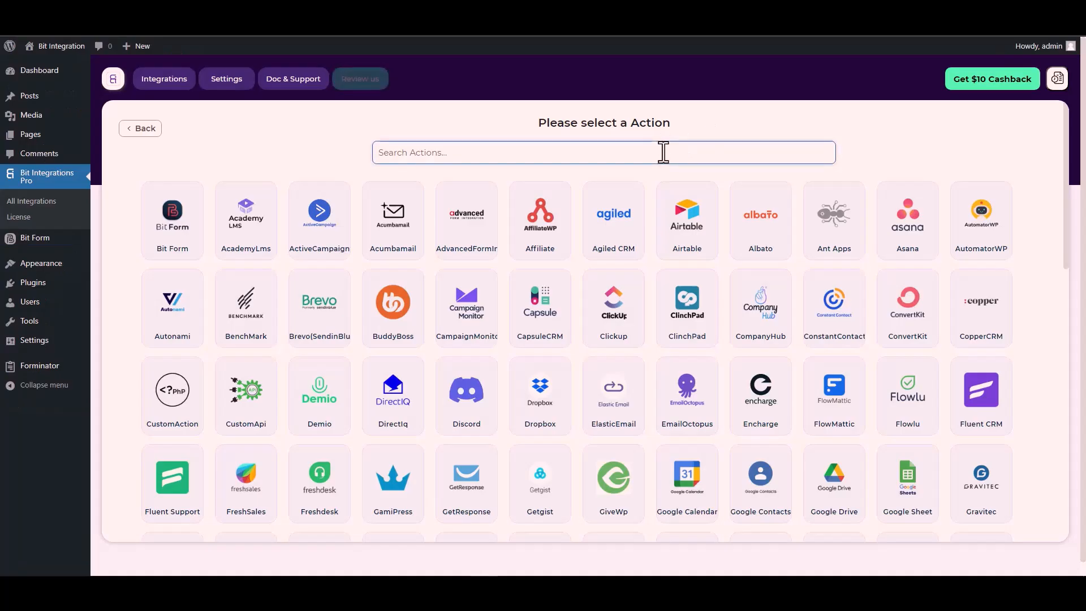
type("cus")
left_click(619, 229)
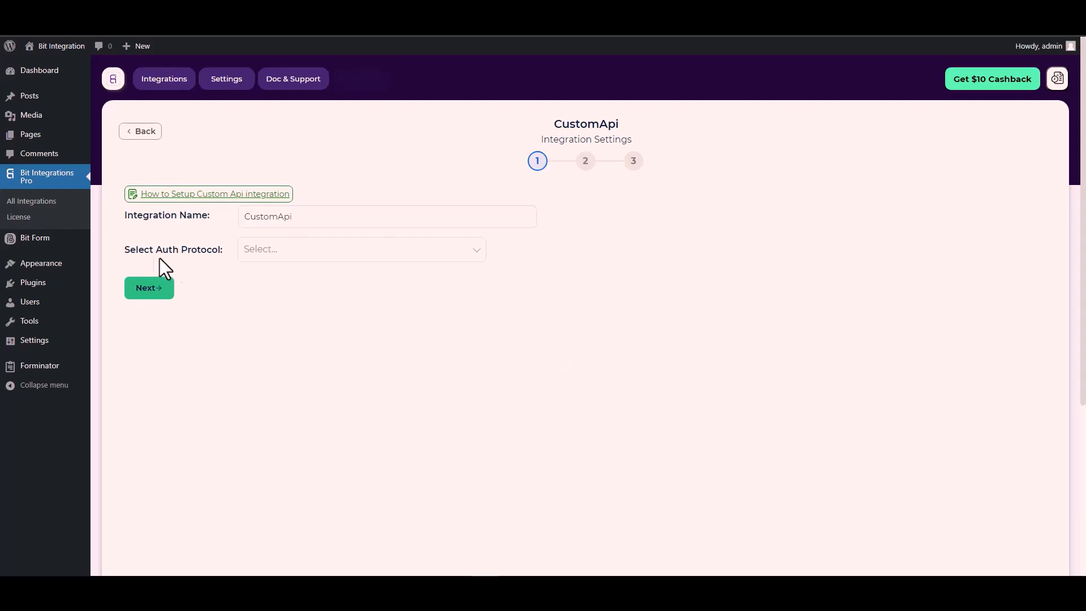
Set the auth protocol to API Key
left_click(280, 253)
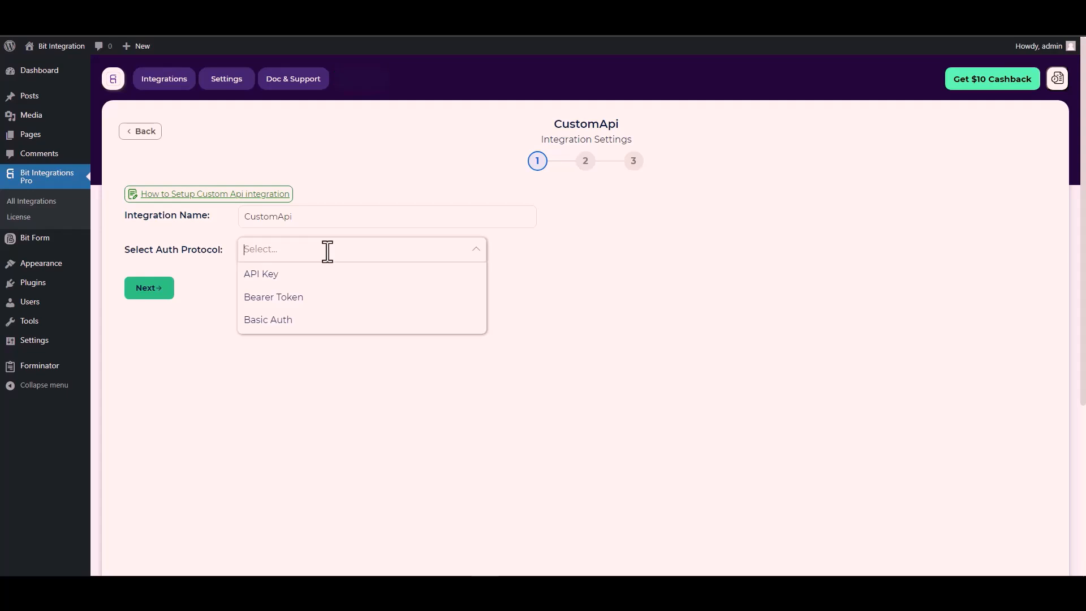
left_click(279, 275)
left_click(280, 298)
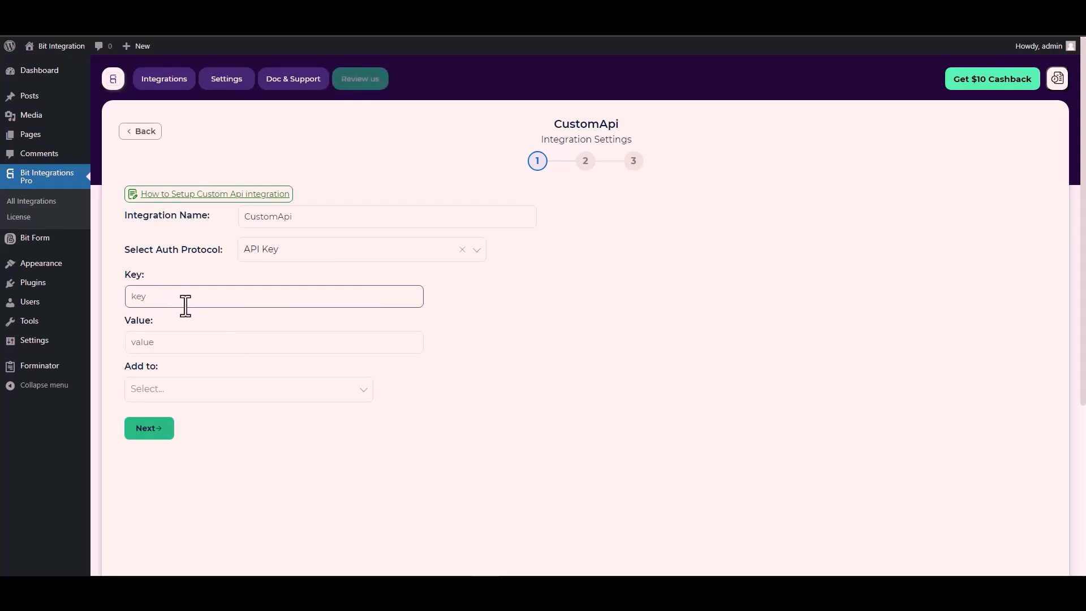
Set the Key to Bitform-Api-Key, copied from the Bit Form API documentation
left_click(138, 273)
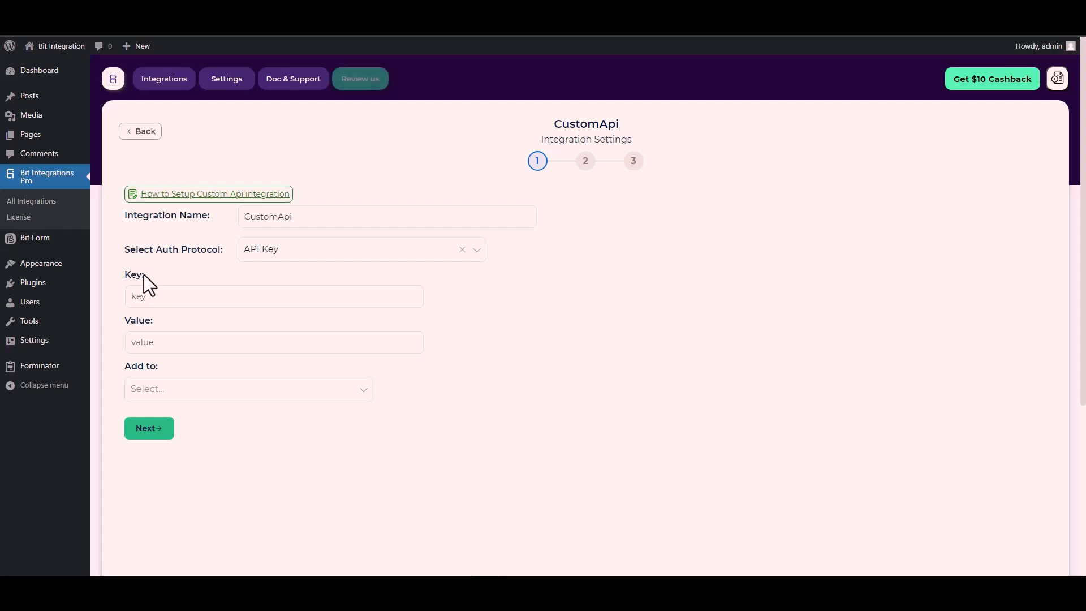
left_click(178, 287)
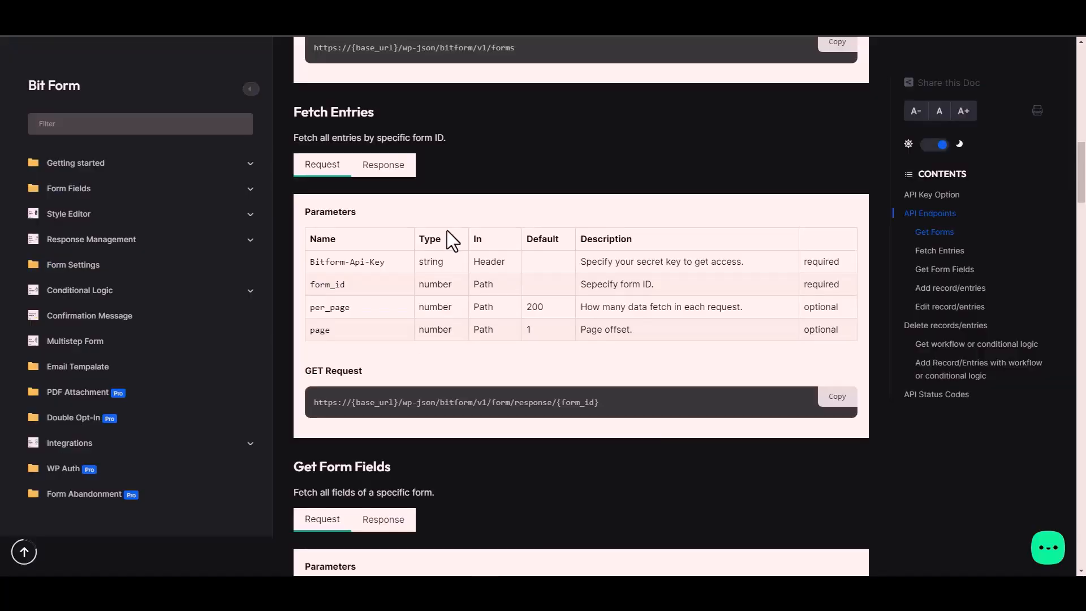
triple_click(367, 263)
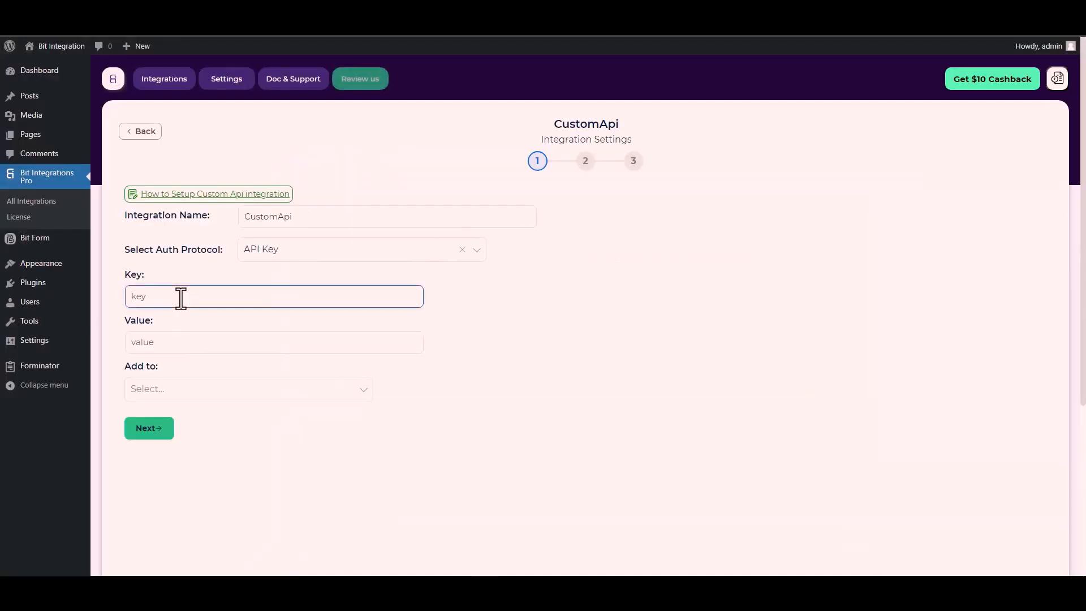
key("ctrl+v")
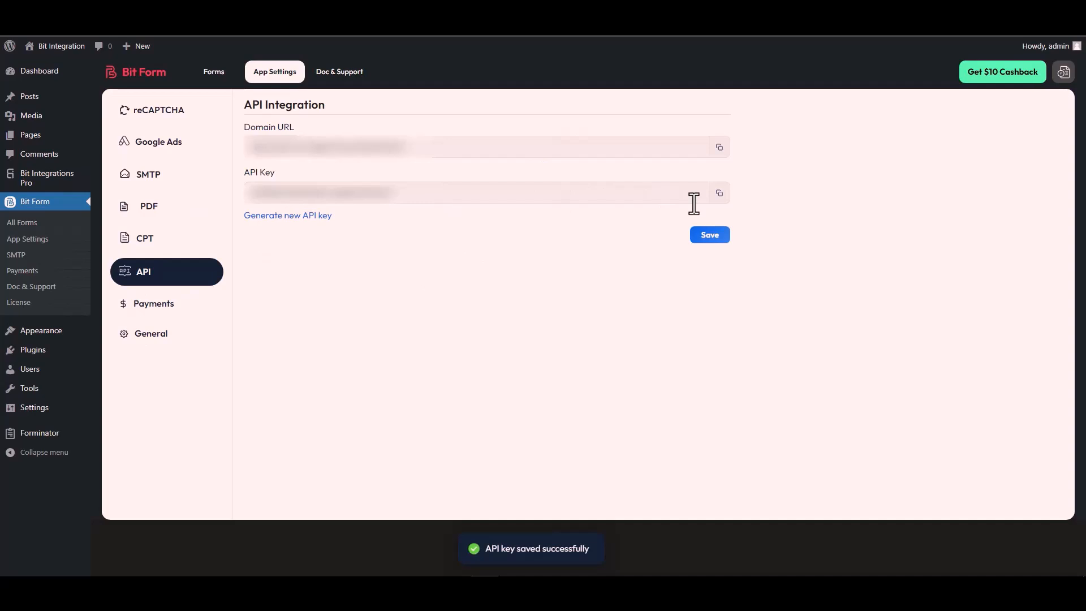
Copy the API key from Bit Form's API settings and paste it into the Value field
left_click(718, 194)
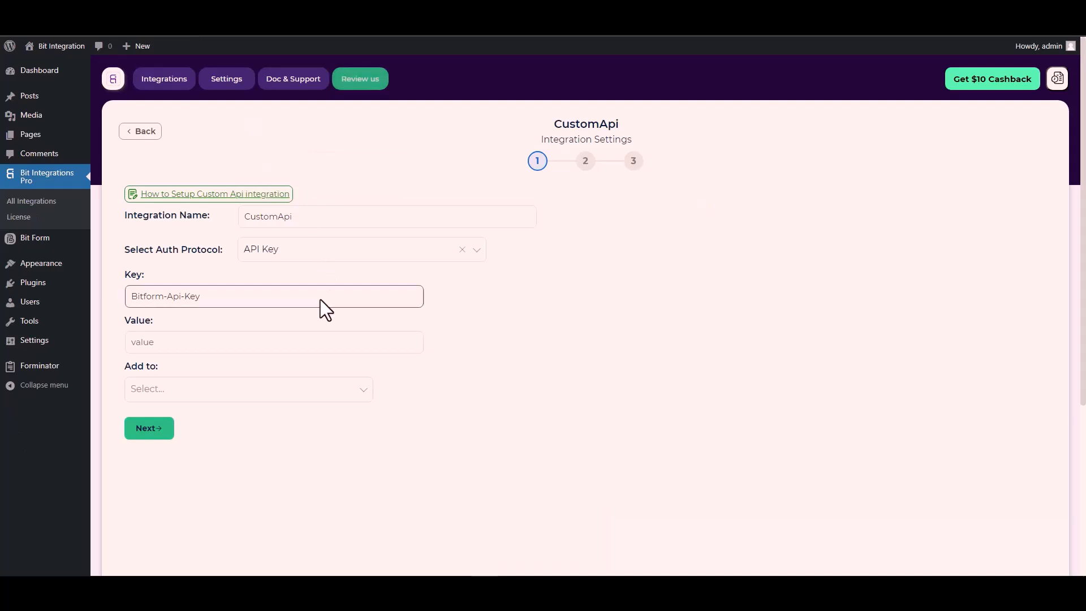
left_click(148, 342)
key("ctrl+v")
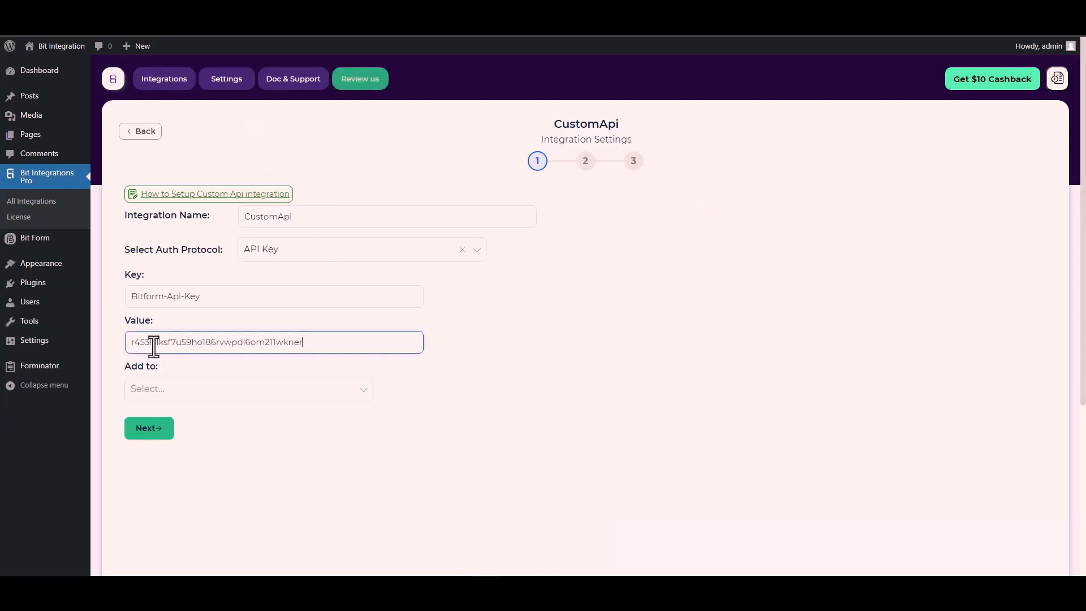
Set Add to as Header, checking the parameter location in the documentation
left_click(170, 389)
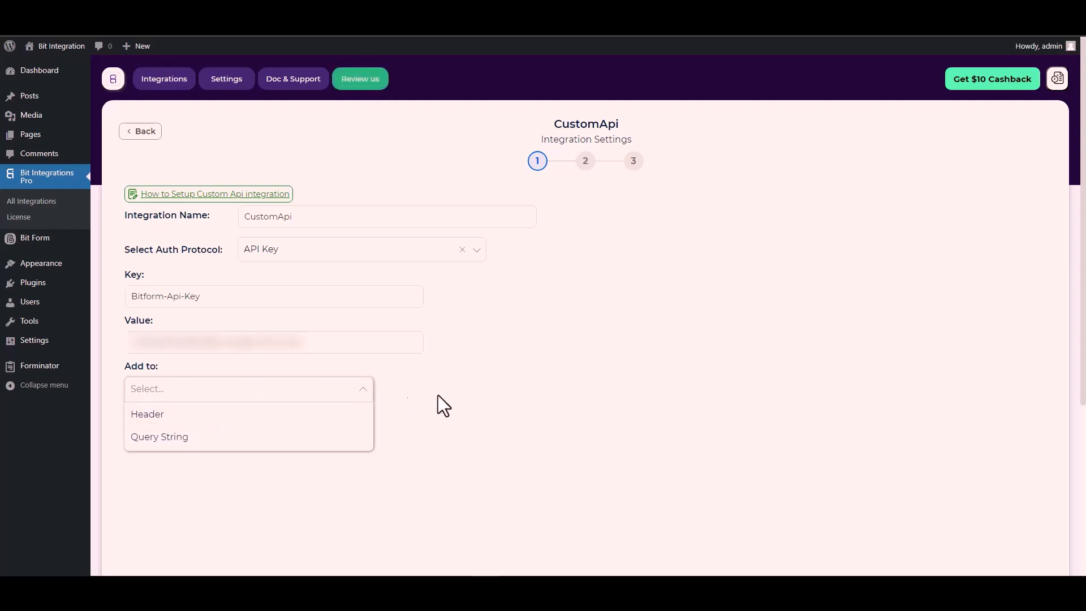
left_click(498, 337)
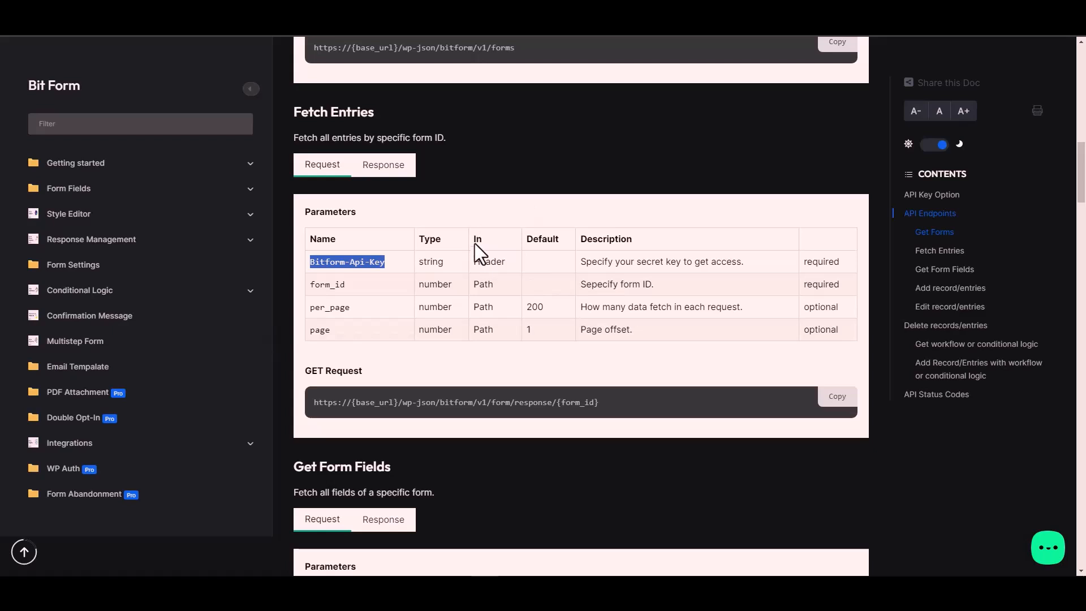
left_click(496, 261)
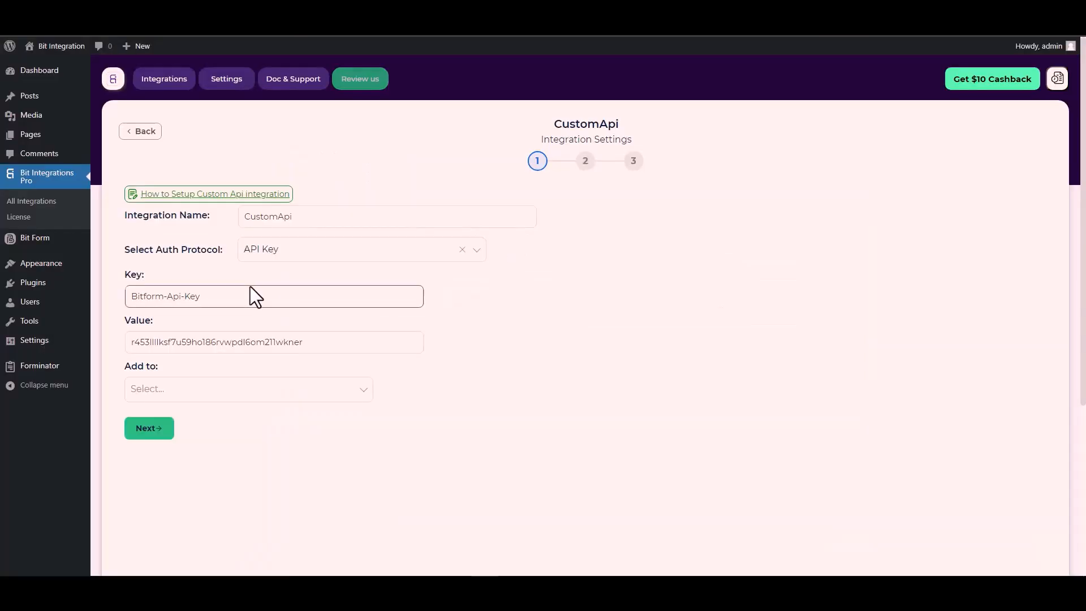
left_click(283, 391)
left_click(165, 417)
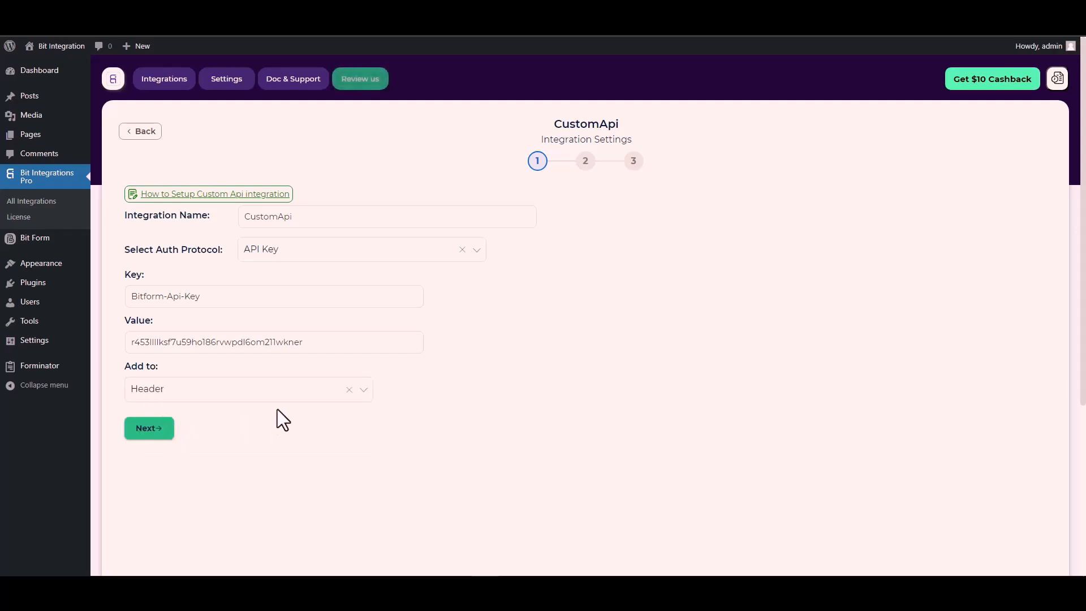
Continue to the second step and set the method to POST
left_click(151, 431)
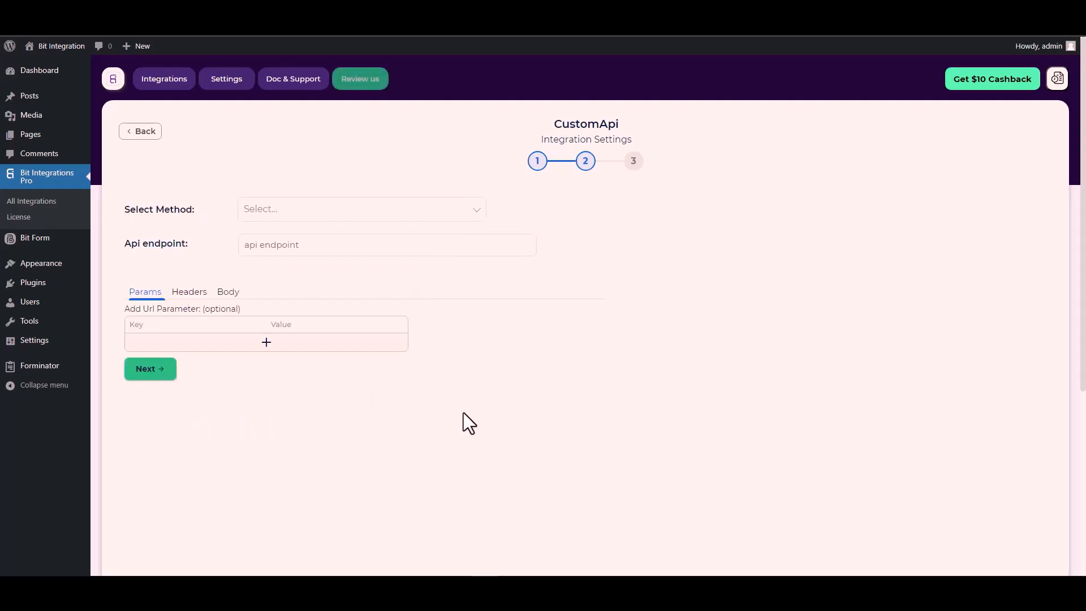
left_click(281, 212)
left_click(283, 256)
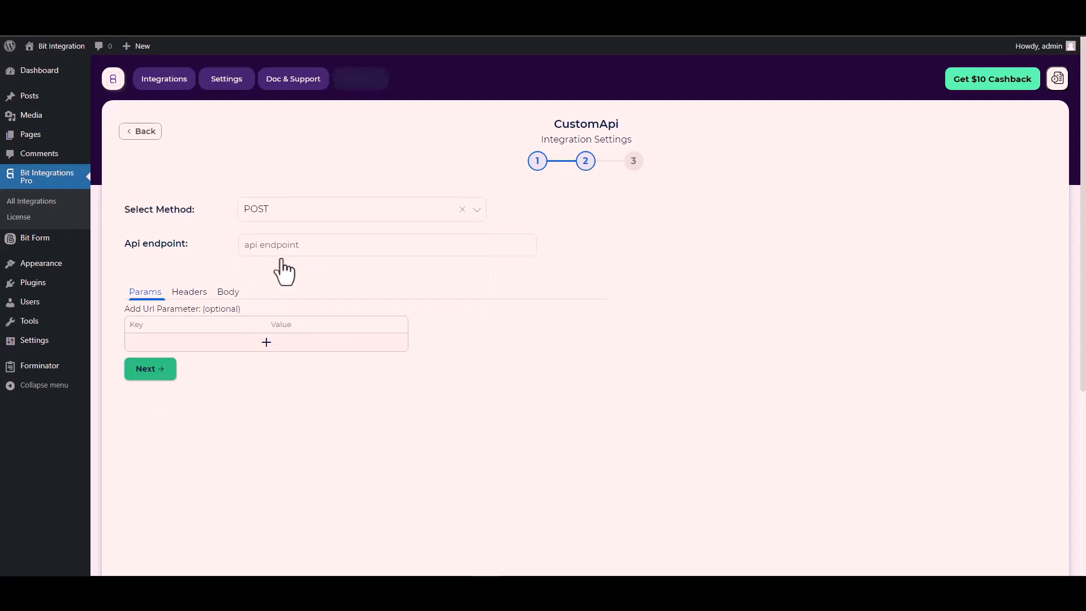
Copy the Fetch Entries request URL from the documentation and paste it as the API endpoint
scroll(187, 250, "down", 1)
scroll(187, 251, "down", 1)
left_click(267, 188)
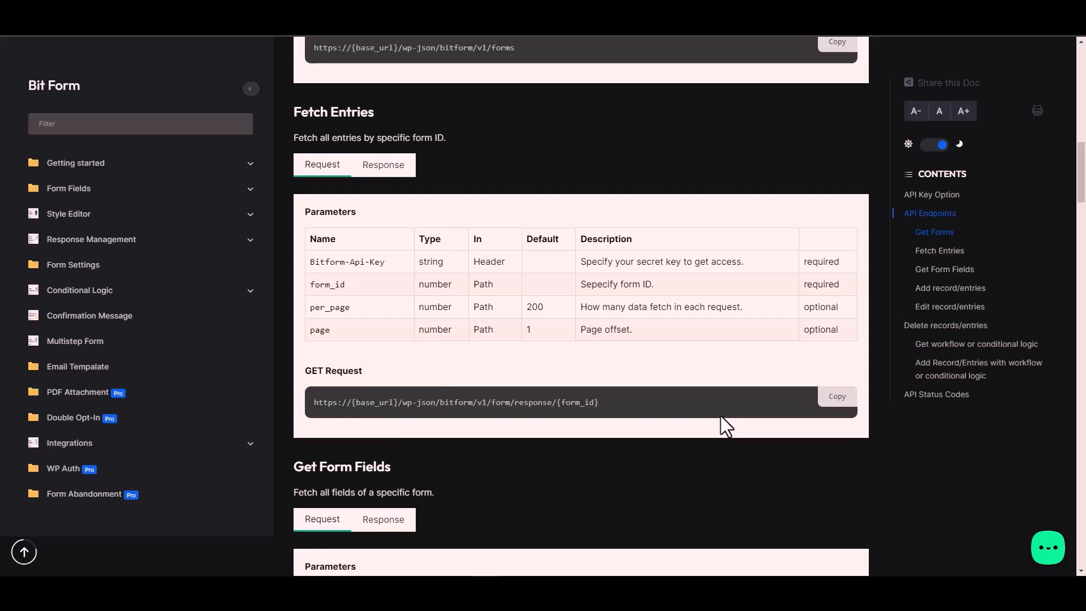
left_click(843, 398)
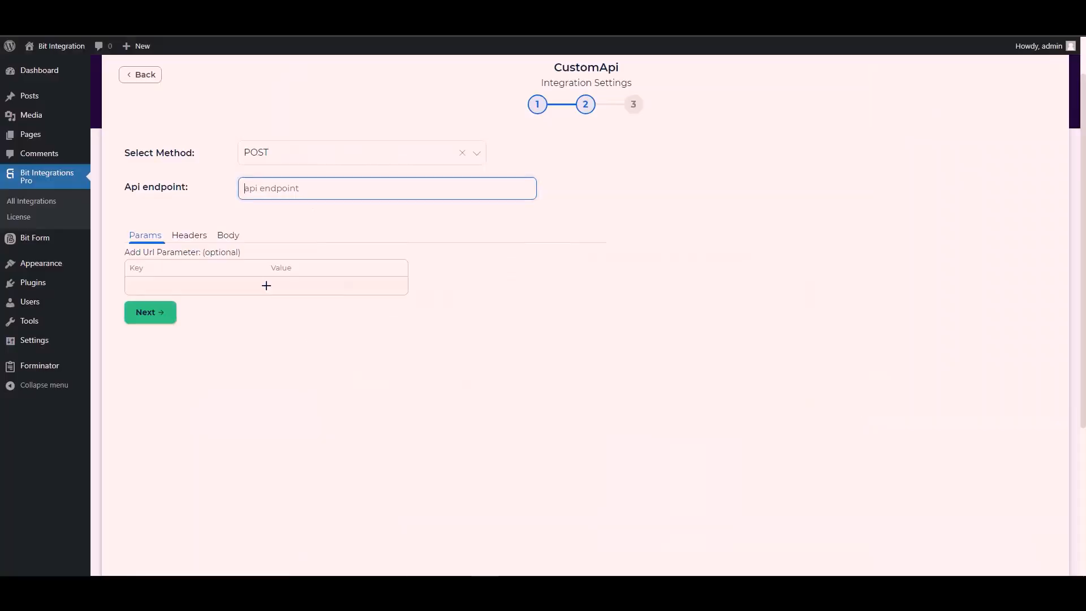
key("ctrl+v")
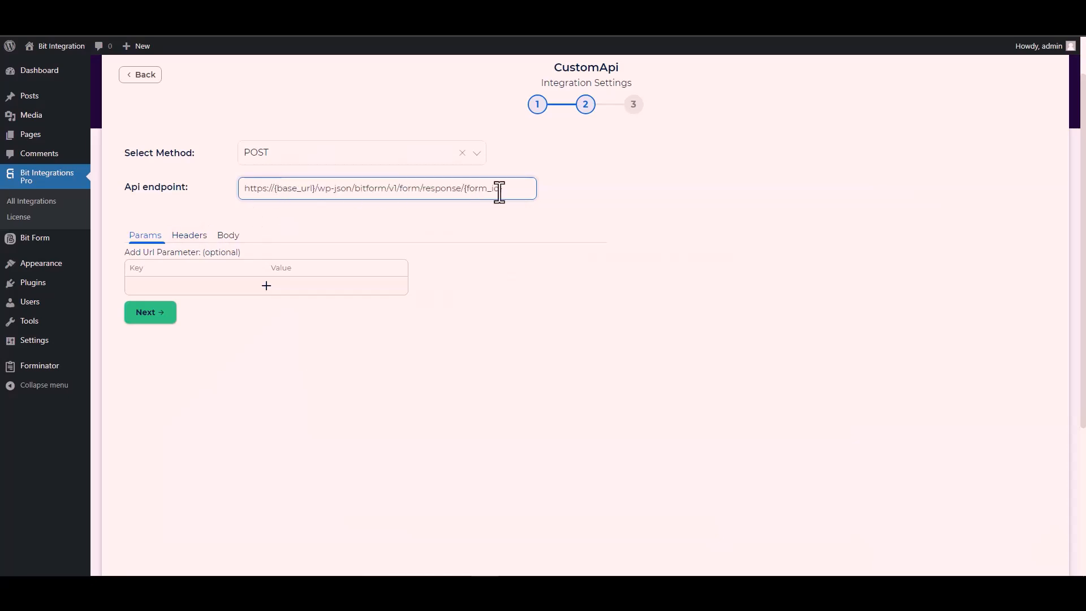
Replace {form_id} in the endpoint with 1, the Contact Form's ID from the Bit Form list
left_click_drag(502, 191, 469, 189)
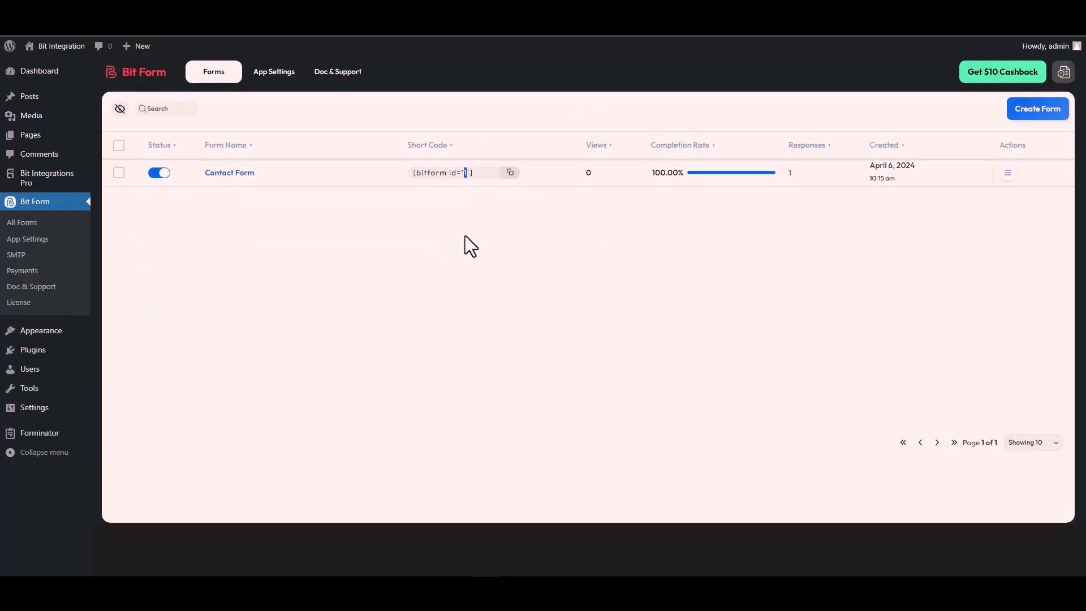
double_click(465, 172)
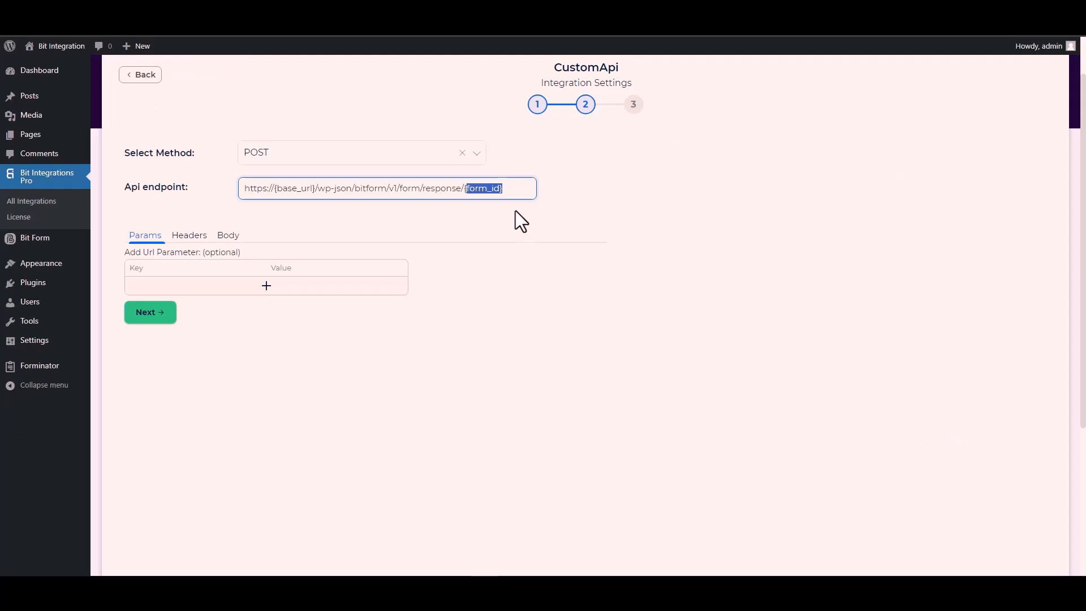
key("BackSpace")
key("BackSpace")
type("1/form/response/1")
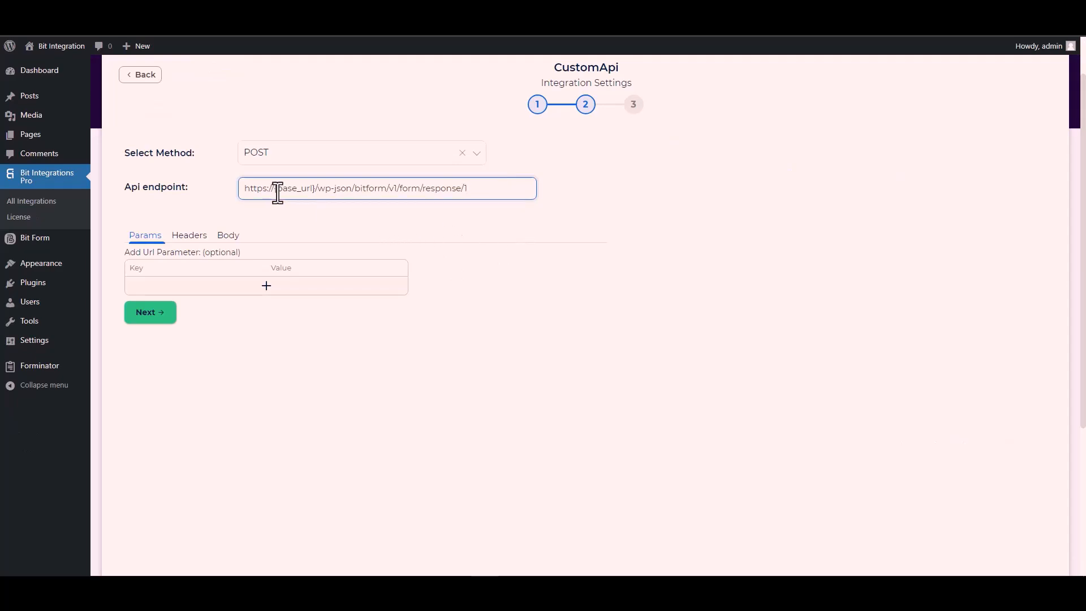
Replace {base_url} in the endpoint with the domain URL copied from Bit Form's API settings
left_click(315, 188)
left_click_drag(306, 188, 273, 187)
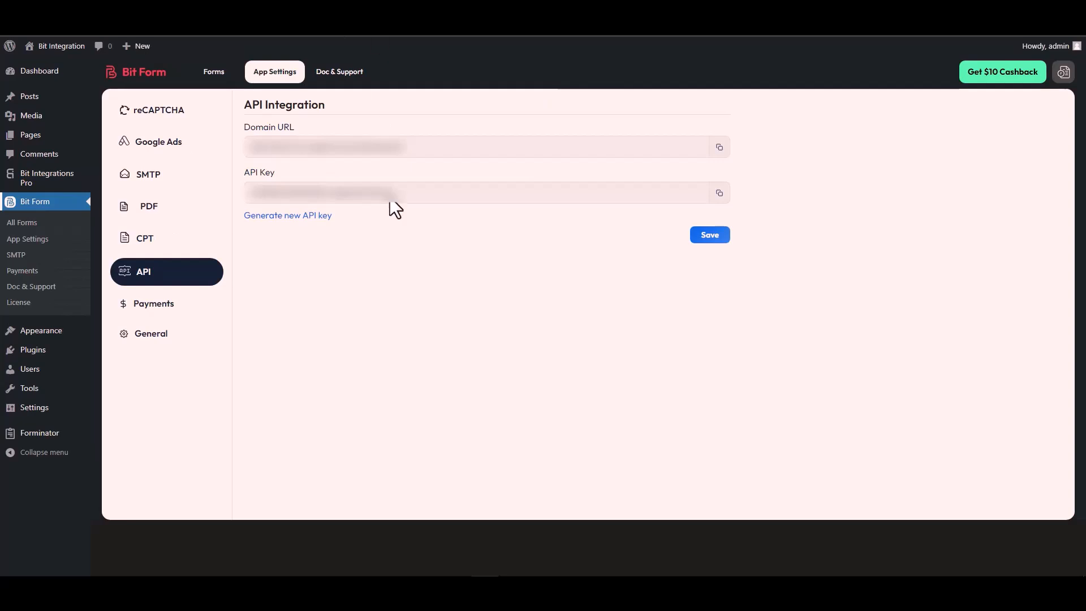
triple_click(305, 149)
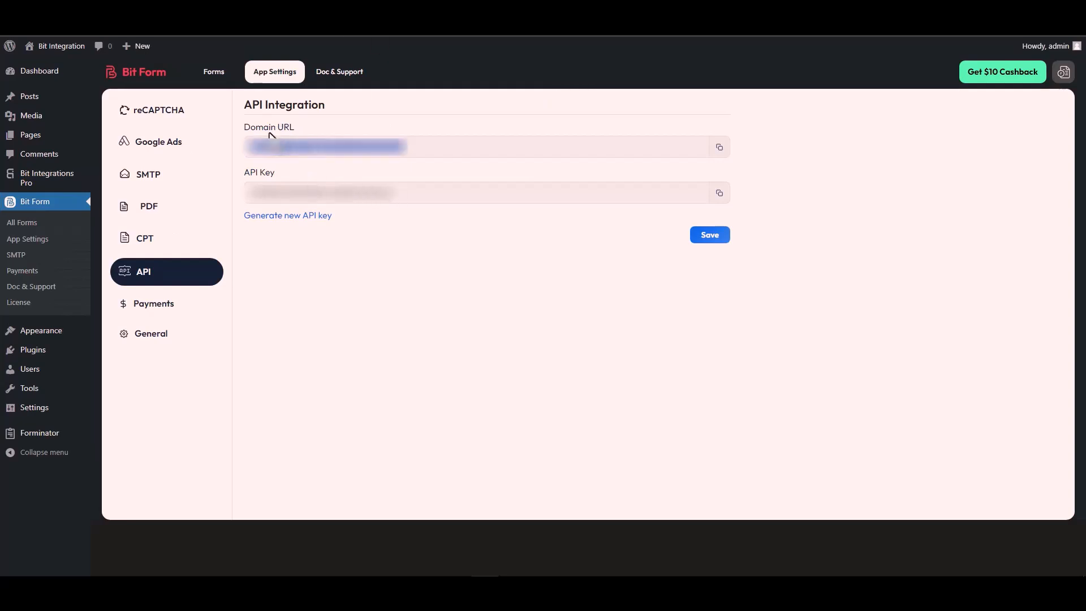
left_click(719, 148)
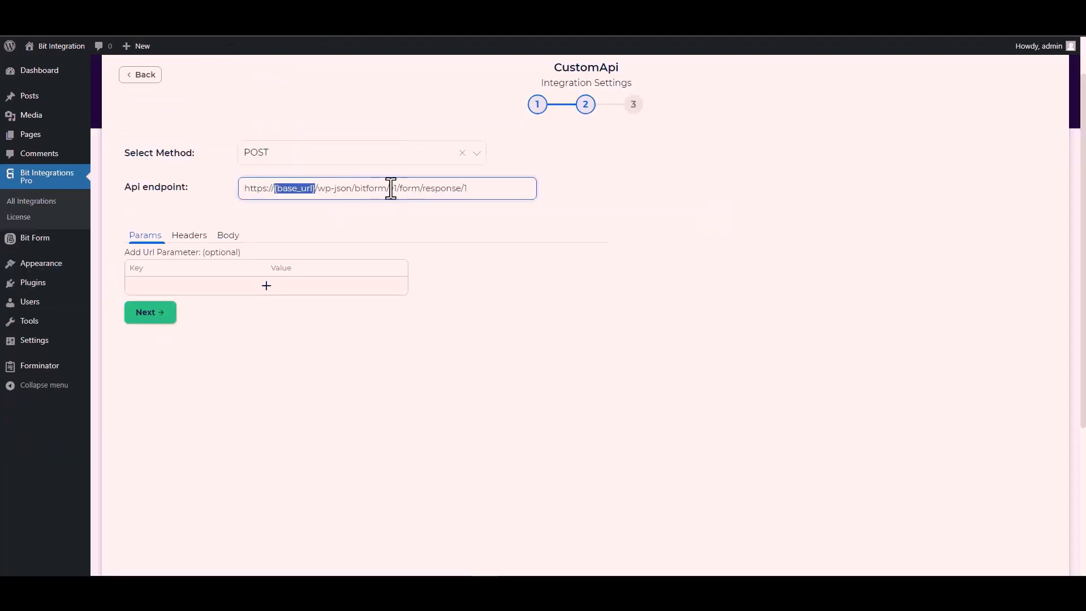
left_click(314, 188)
left_click_drag(316, 188, 240, 193)
key("ctrl+v")
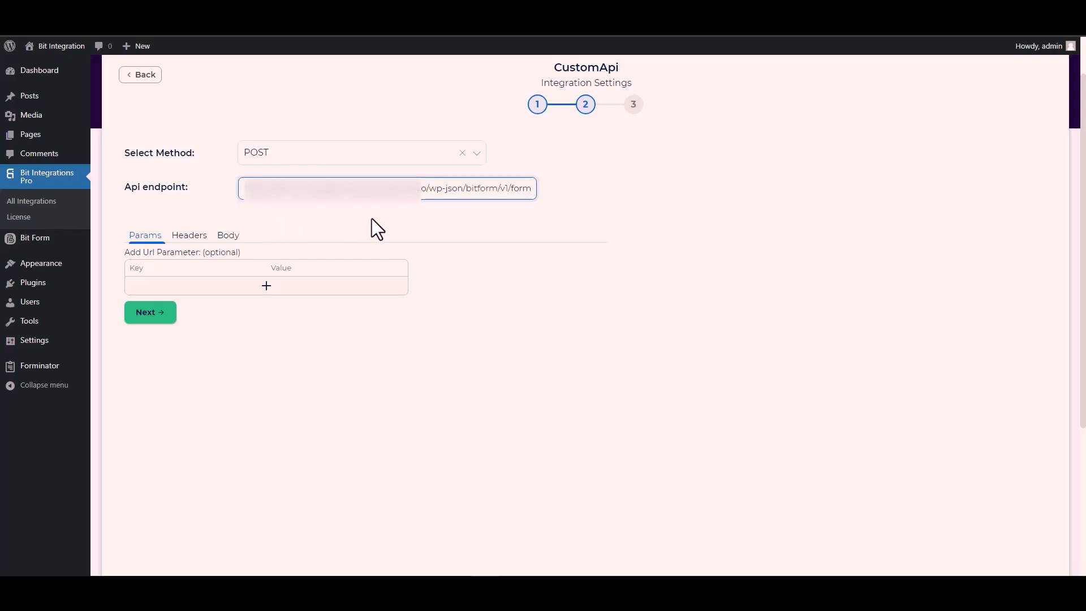
Open the Body tab and enable Send All Data
left_click(372, 220)
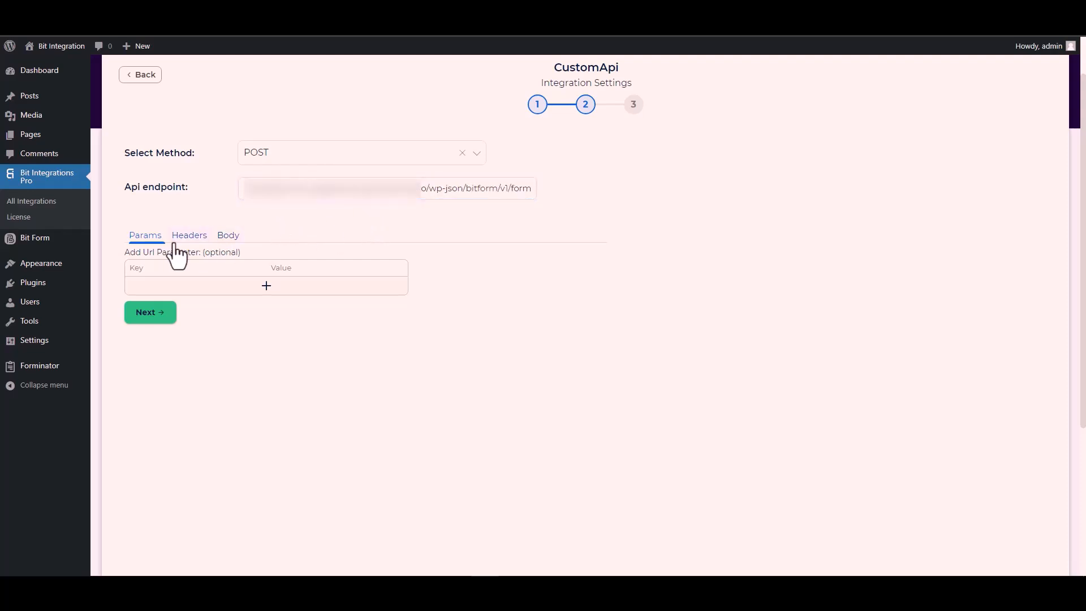
left_click(229, 237)
left_click(156, 266)
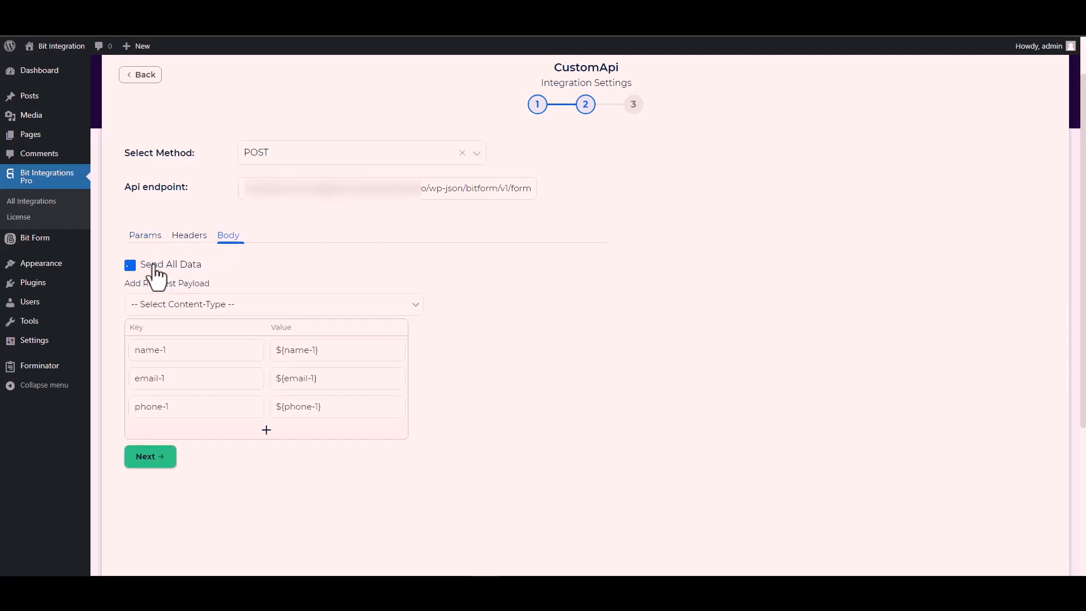
Set the request payload content type to application/x-www-form-urlencoded
scroll(319, 259, "down", 3)
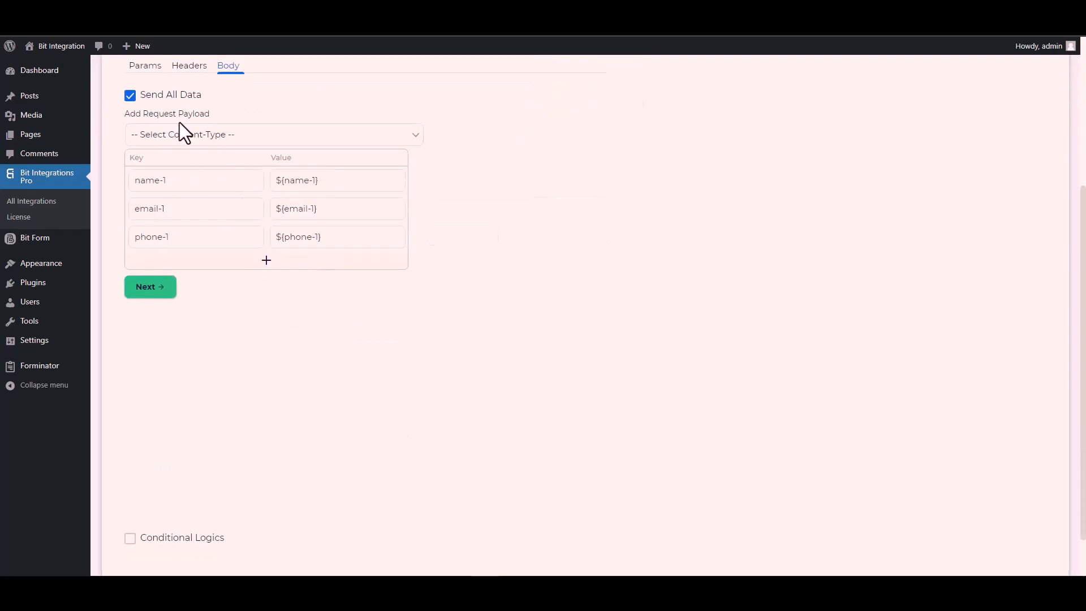
left_click(210, 138)
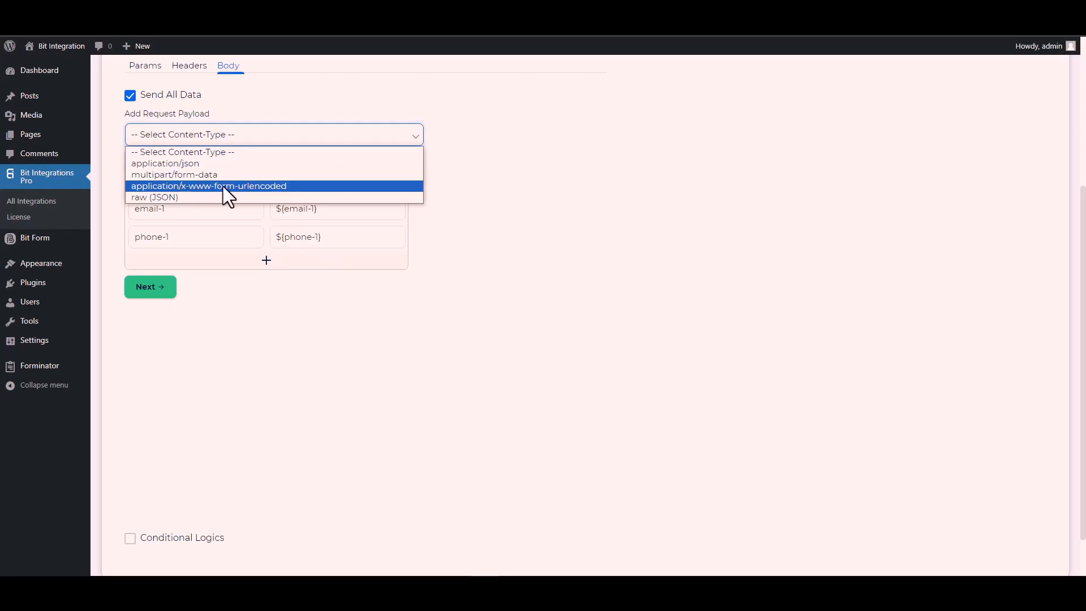
left_click(248, 184)
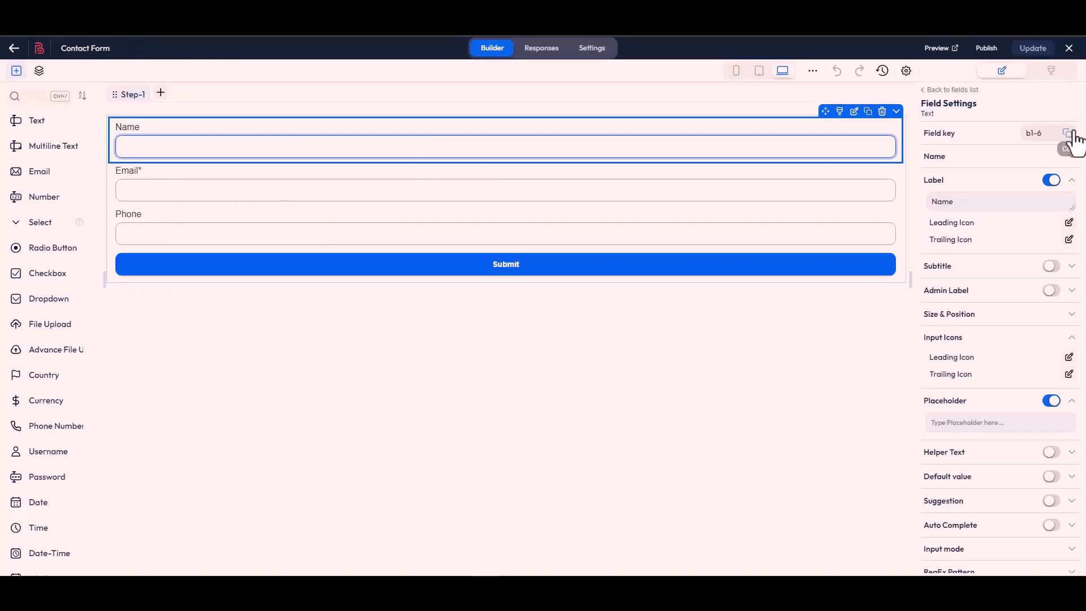
Set the first payload key to b1-6, the Name field's key copied from the form builder
left_click(1067, 140)
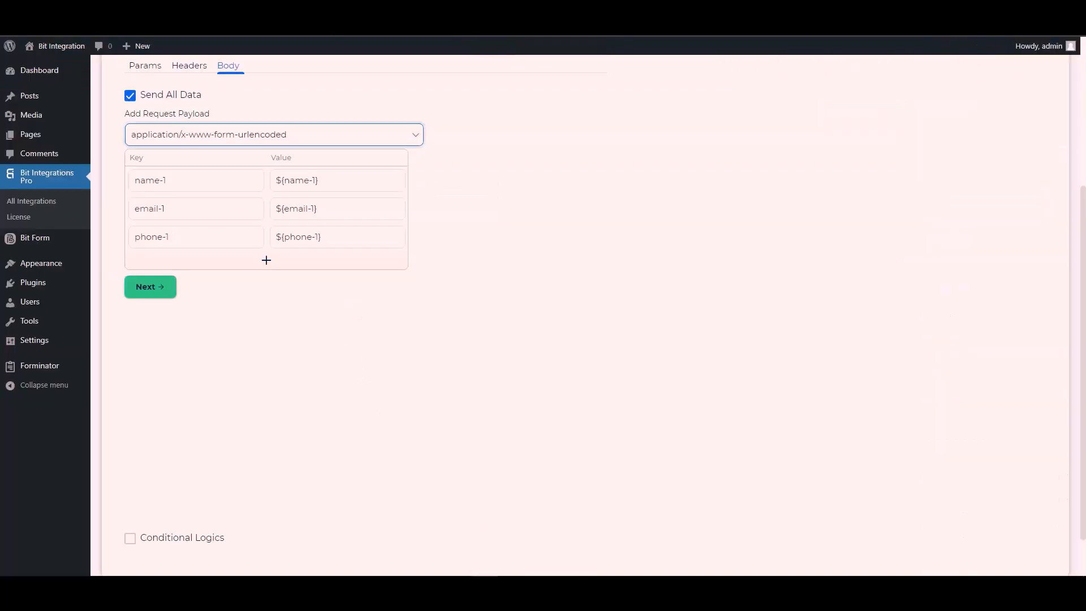
triple_click(186, 181)
key("ctrl+v")
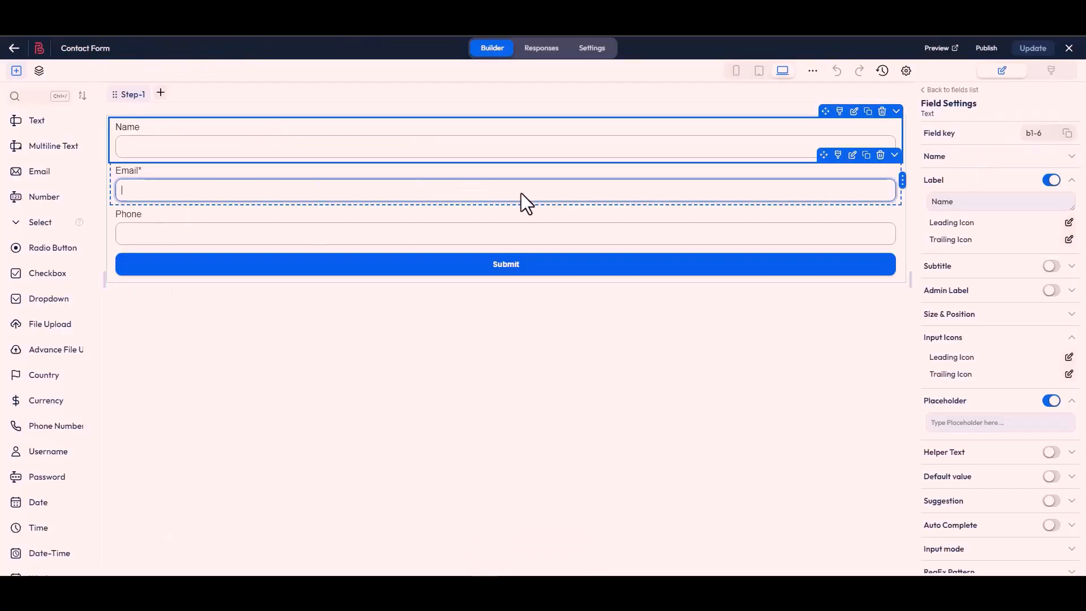
Set the second payload key to b1-4, the Email field's key copied from the form builder
left_click(524, 202)
left_click(1067, 136)
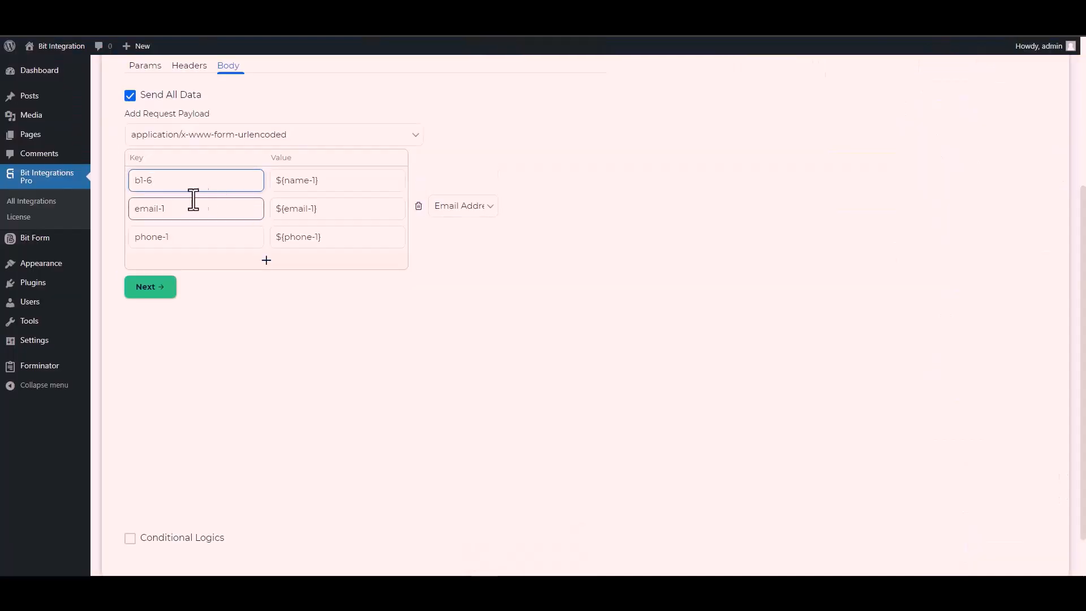
left_click(182, 209)
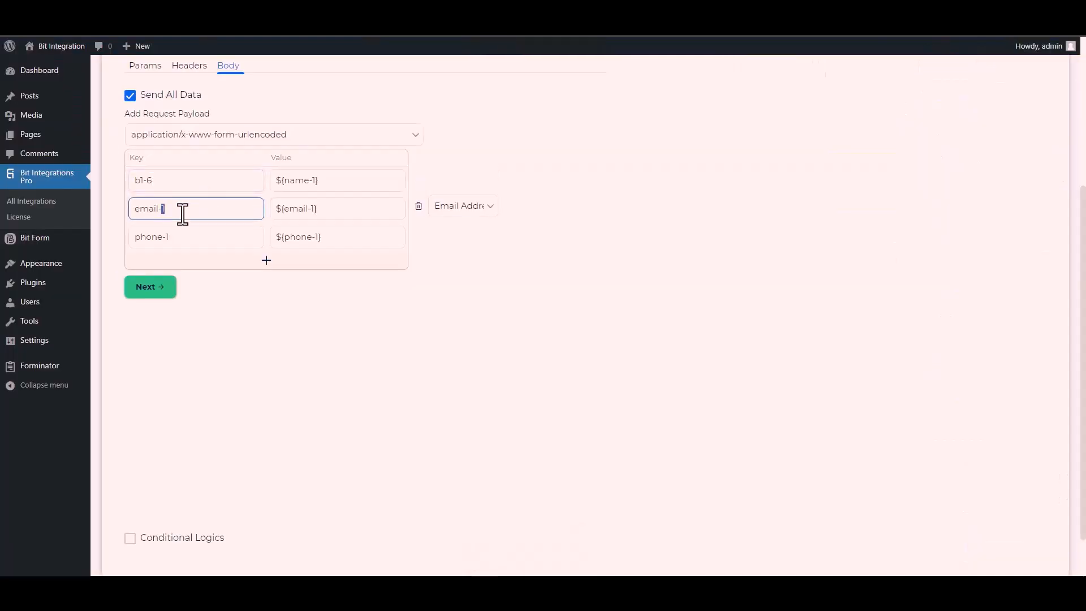
key("ctrl+a")
key("ctrl+v")
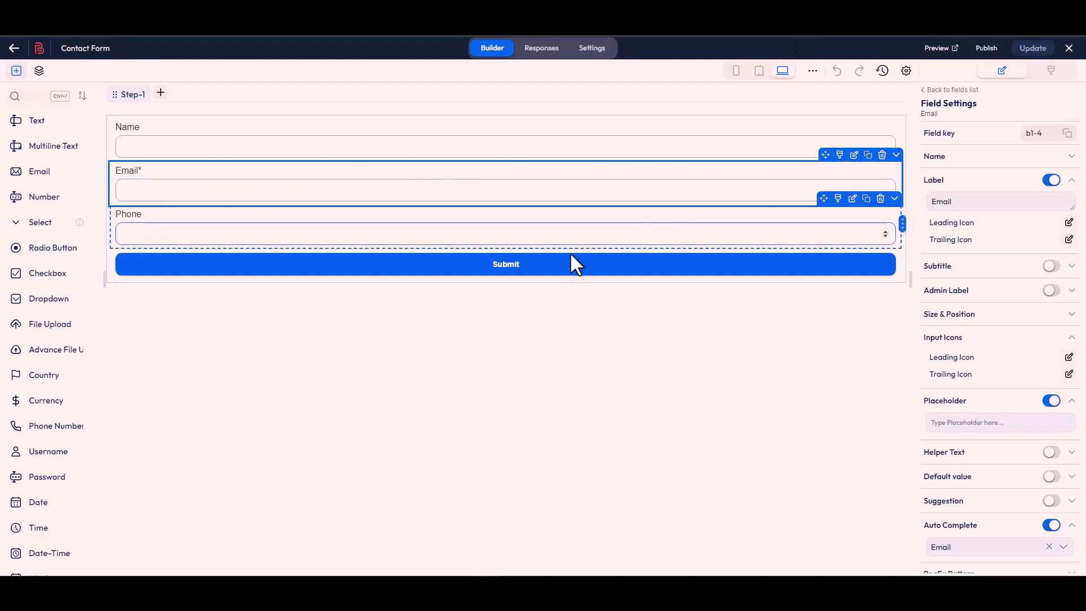
Set the third payload key to b1-7, the Phone field's key copied from the form builder
left_click(565, 241)
left_click(1066, 136)
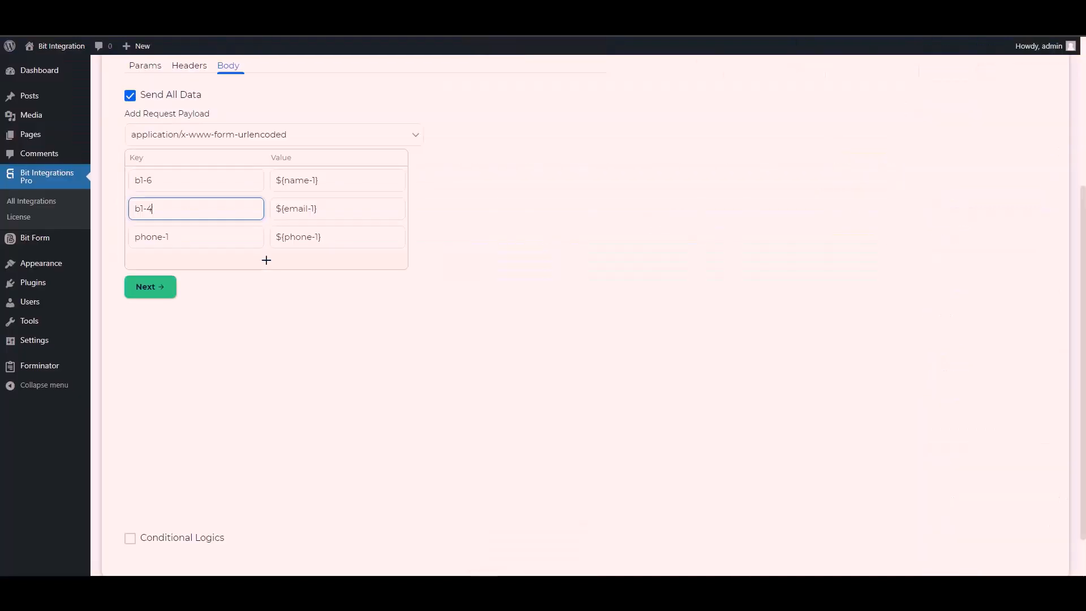
left_click(177, 238)
key("ctrl+a")
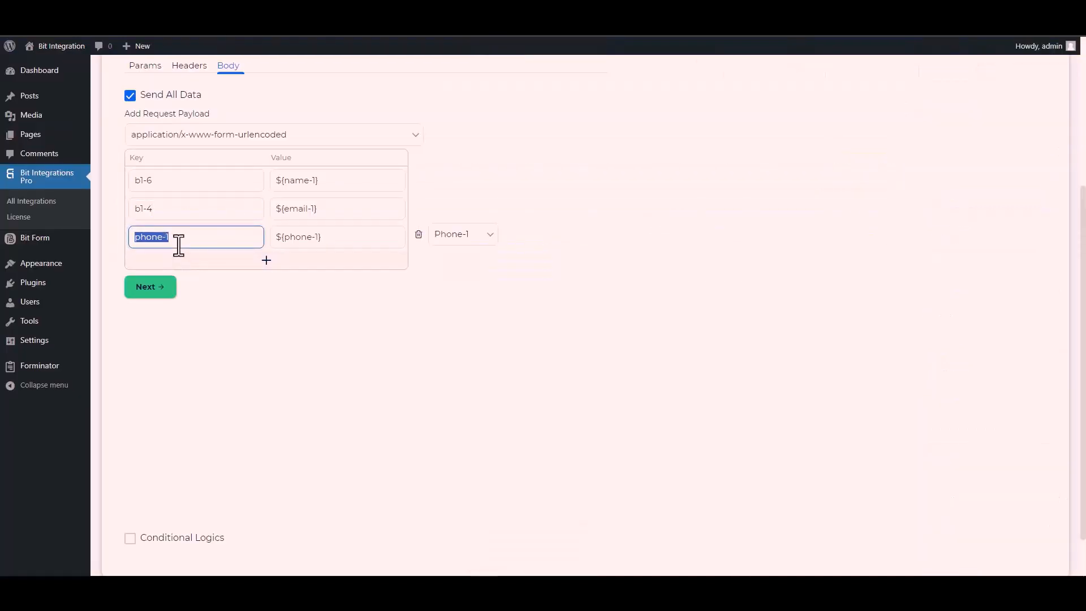
key("ctrl+v")
scroll(128, 509, "down", 1)
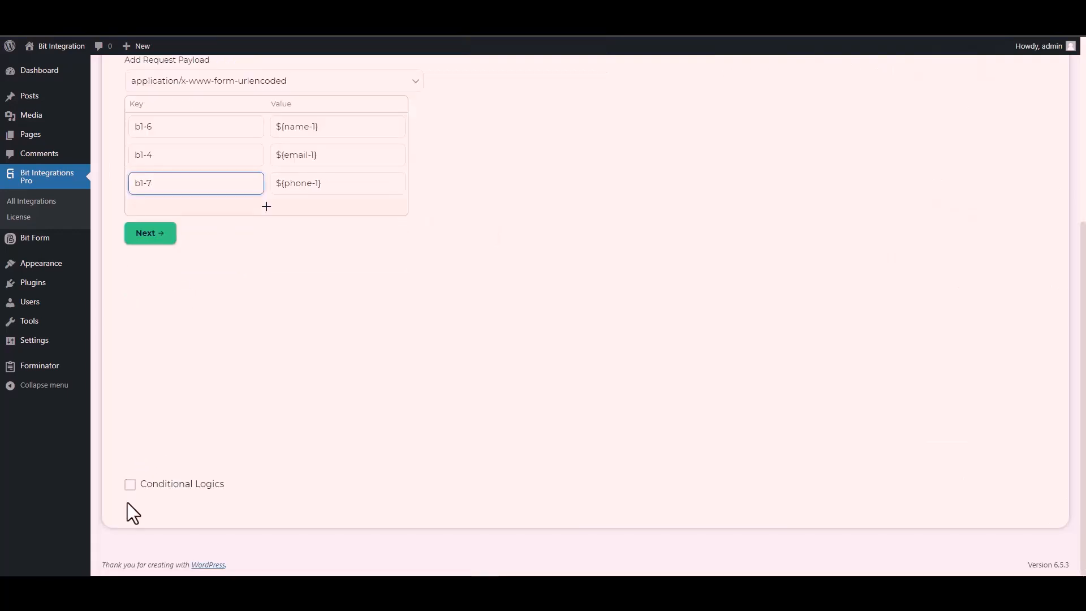
left_click(129, 488)
scroll(215, 399, "down", 2)
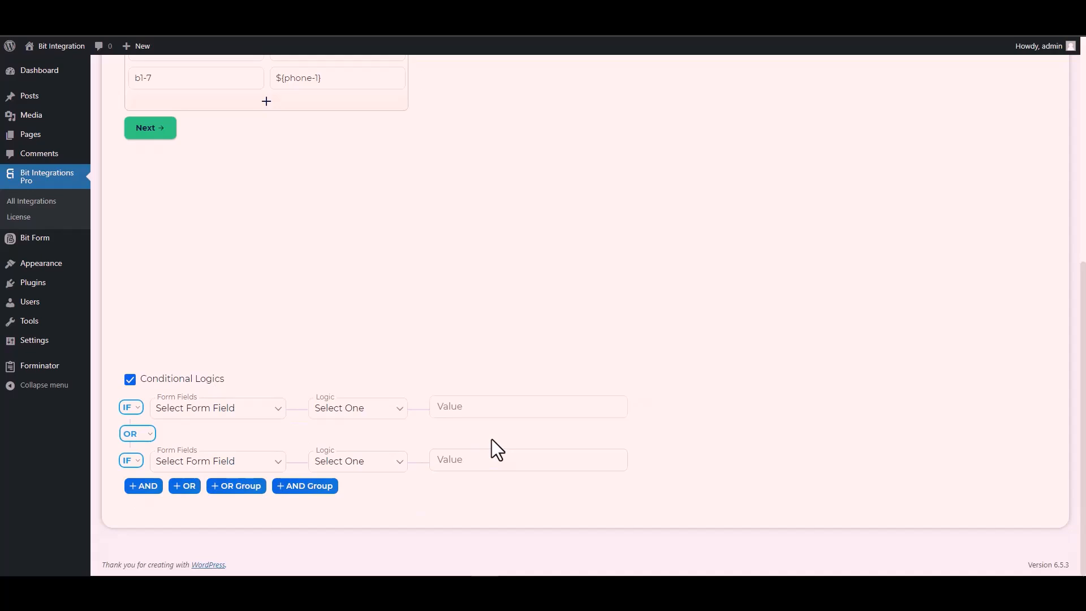
left_click(128, 381)
scroll(264, 381, "up", 5)
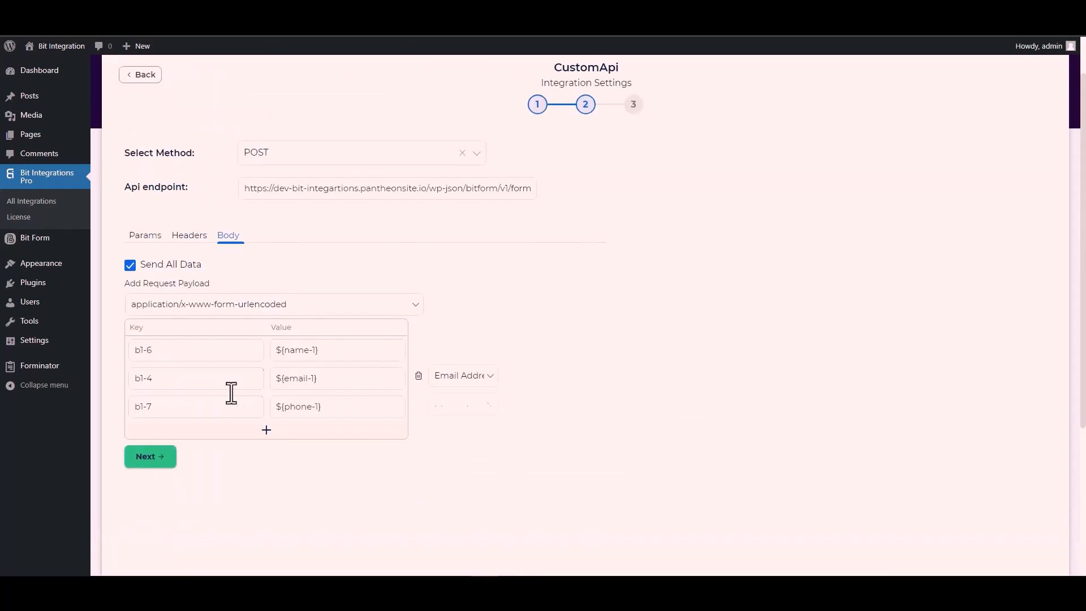
Proceed to the final step and finish and save the integration
left_click(158, 464)
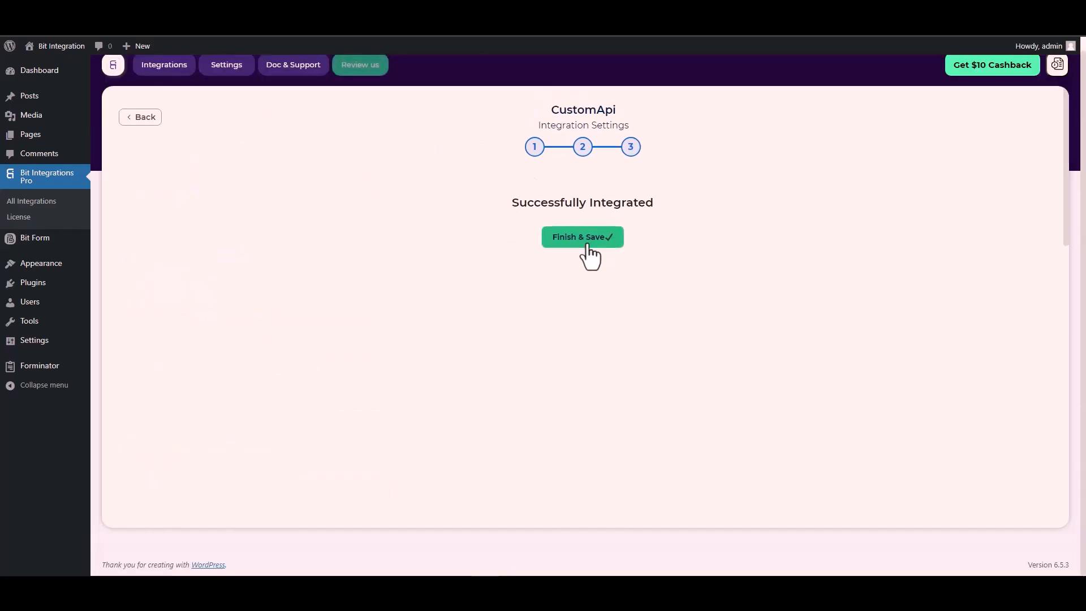
left_click(587, 245)
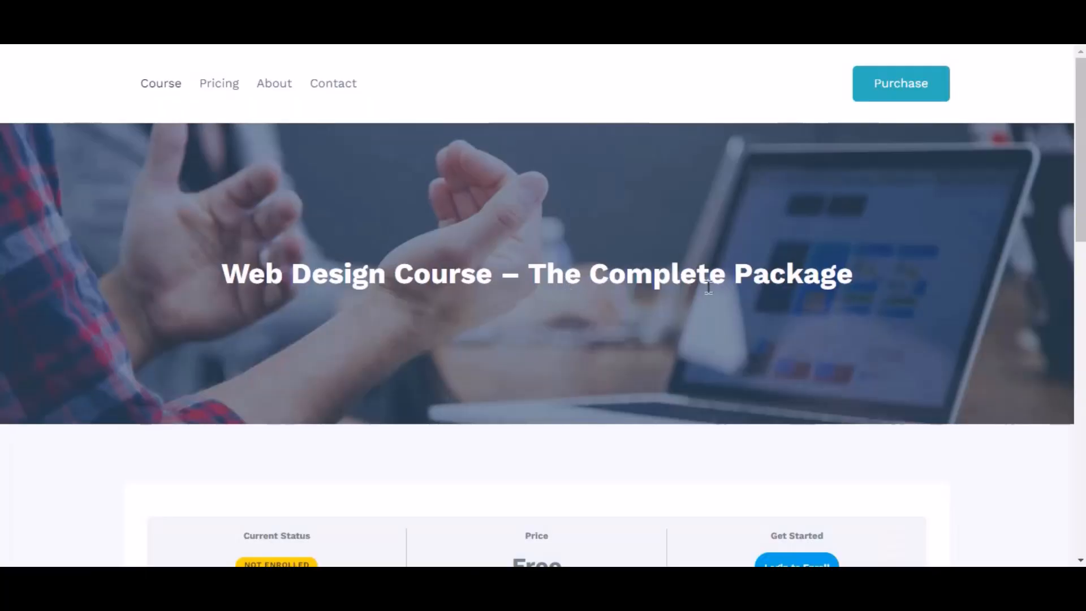
Log in to the course site from the course's enroll option, pasting the username and password
scroll(708, 287, "down", 4)
left_click(788, 359)
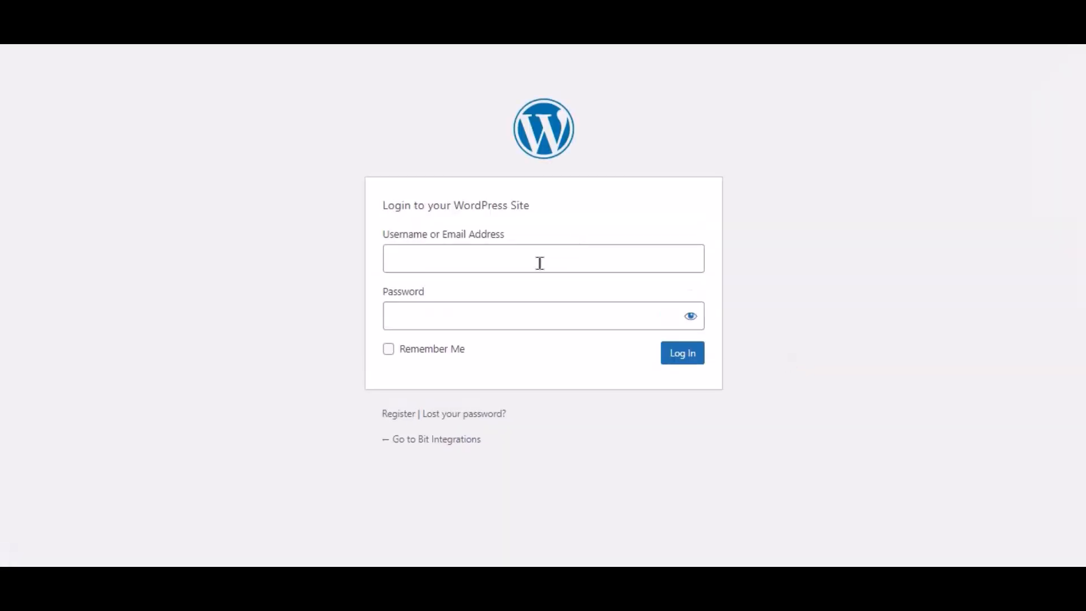
left_click(539, 263)
key("ctrl+v")
left_click(487, 303)
key("ctrl+v")
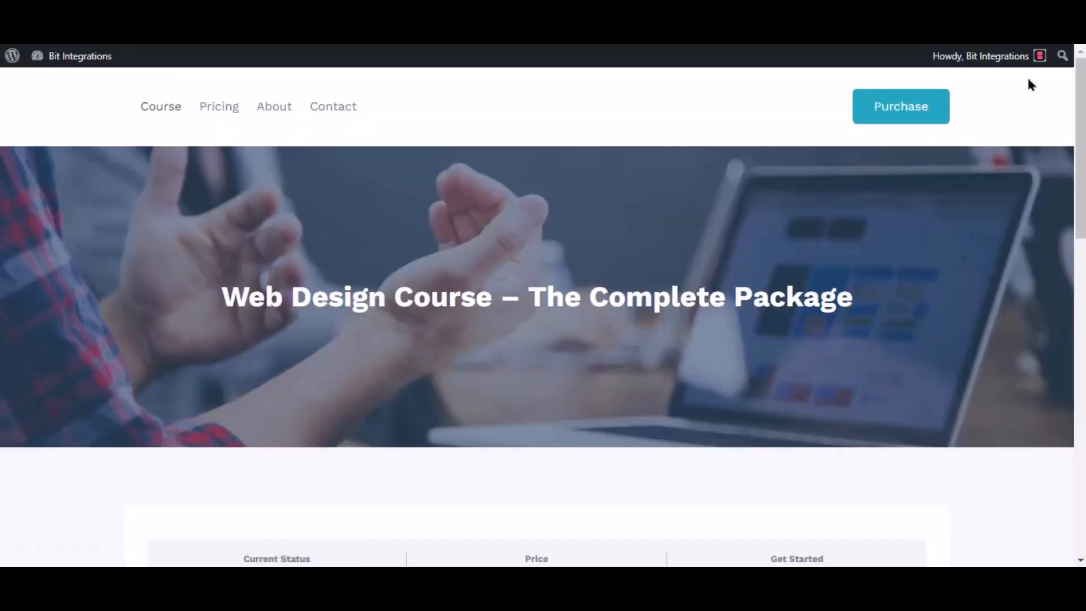
Enroll in the Web Design Course – The Complete Package and expand its lesson content
scroll(964, 238, "down", 3)
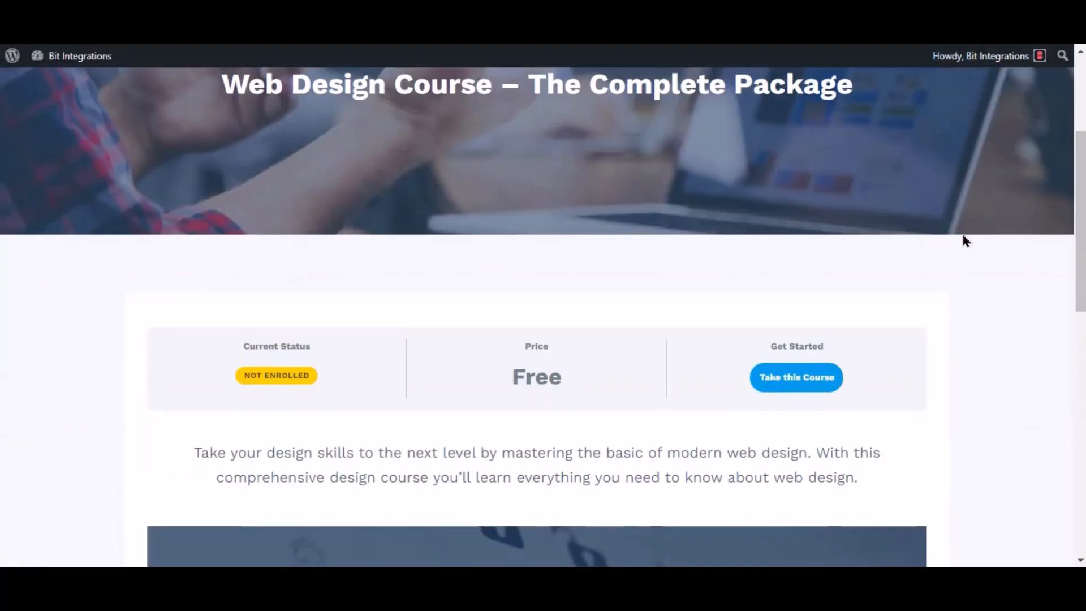
left_click(795, 389)
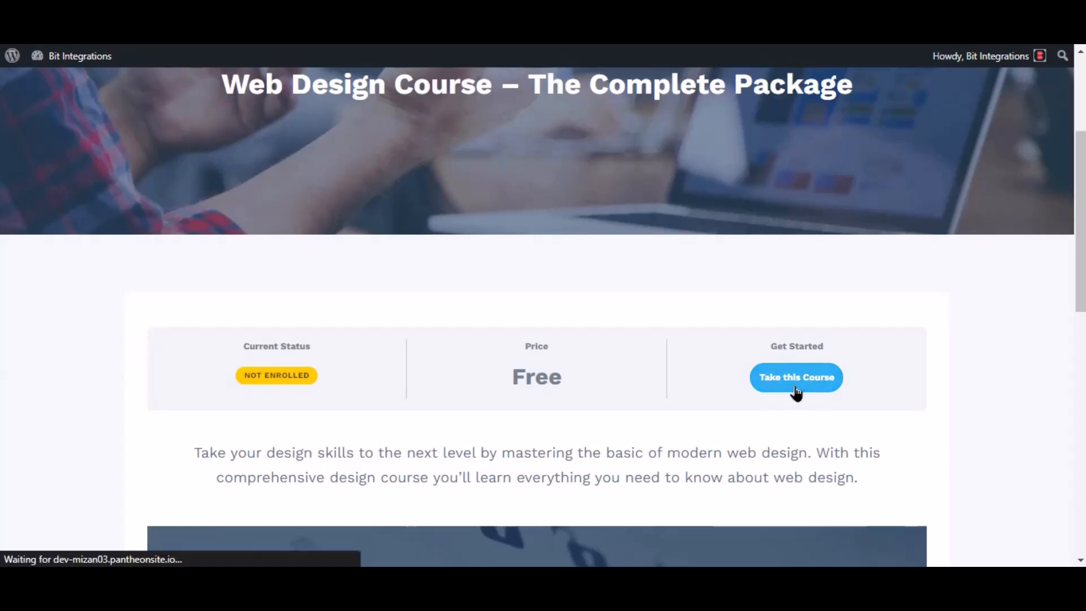
scroll(745, 134, "down", 6)
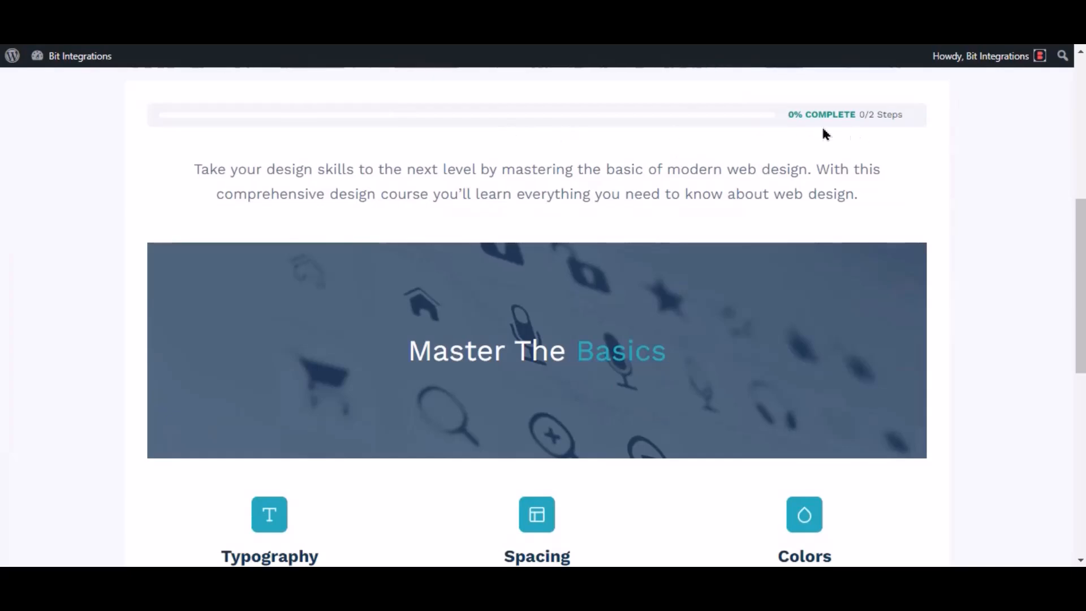
scroll(790, 135, "down", 3)
scroll(792, 136, "down", 3)
left_click(877, 271)
scroll(584, 268, "down", 3)
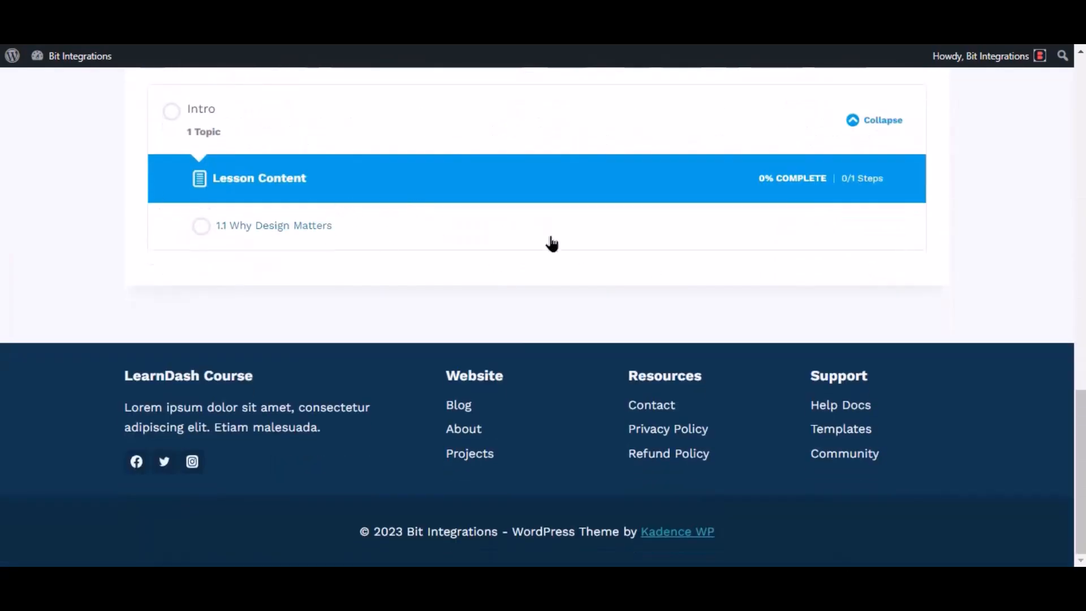
scroll(552, 243, "up", 2)
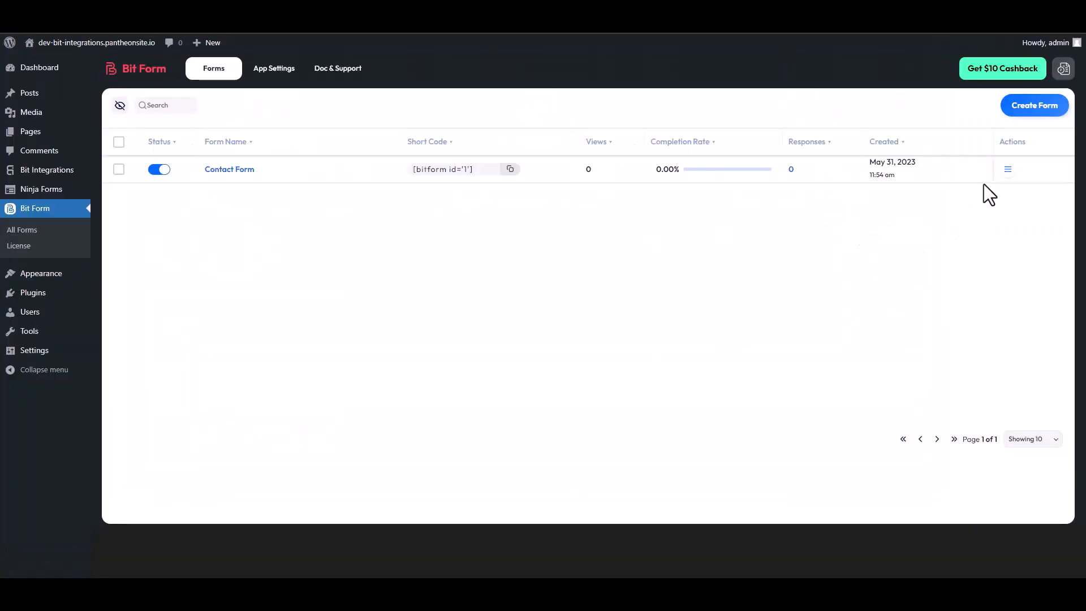
Open the Contact Form's responses in Bit Form to check for the new entry
left_click(1007, 175)
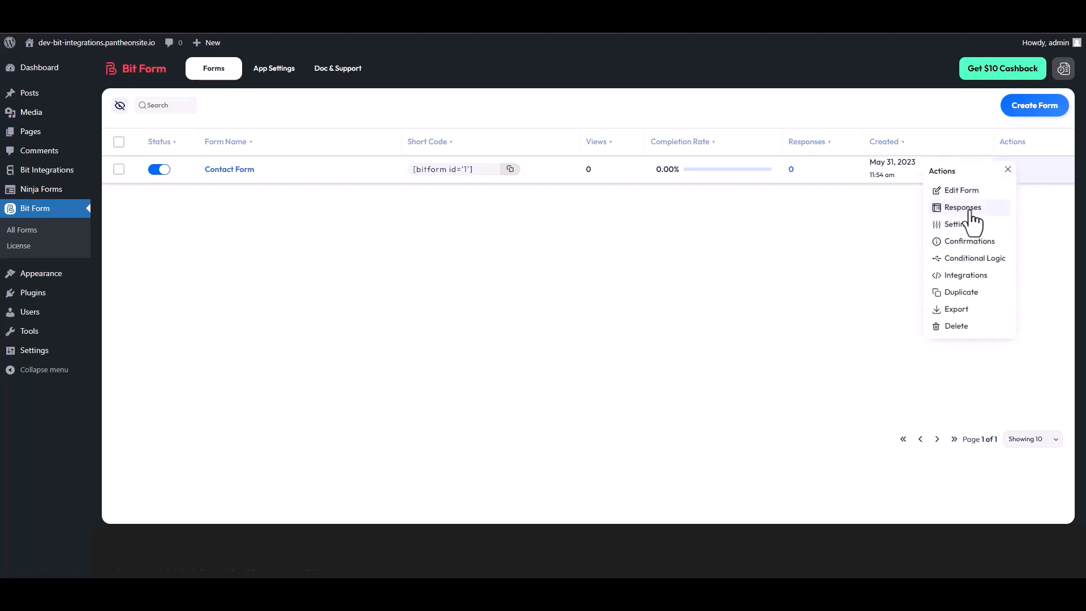
left_click(991, 204)
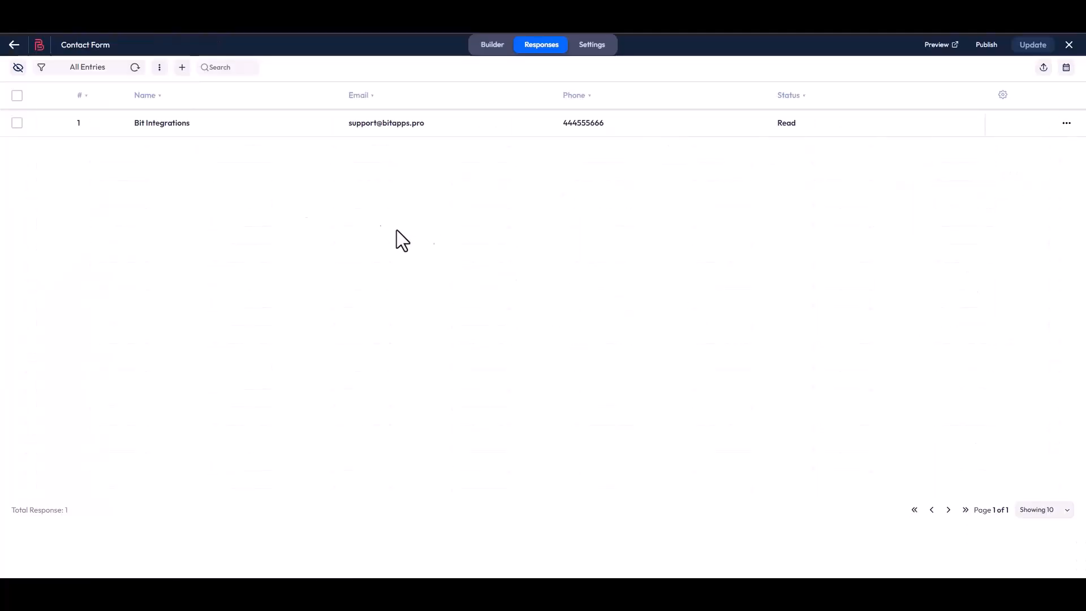